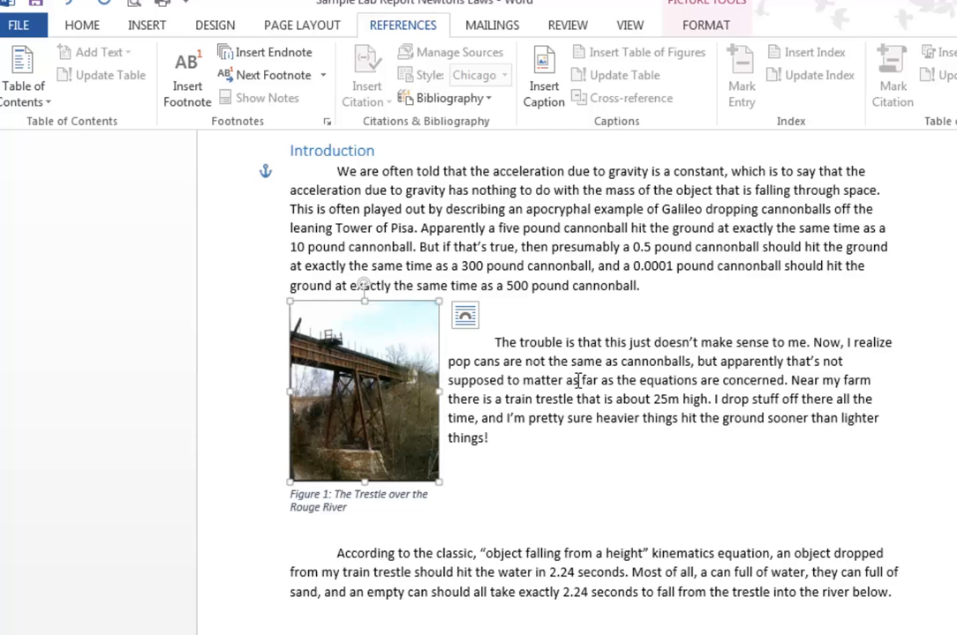
click(667, 327)
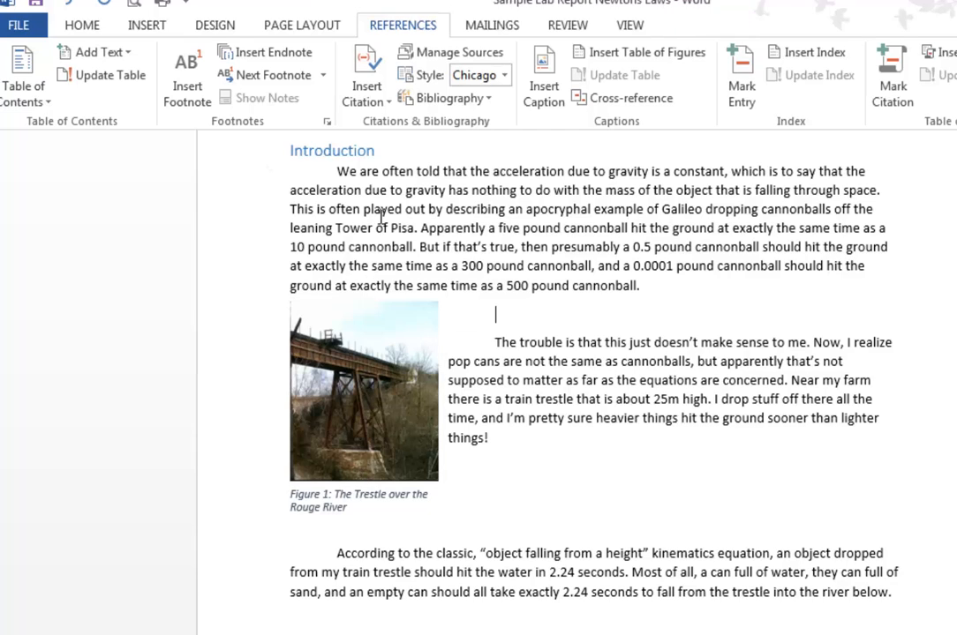
click(373, 98)
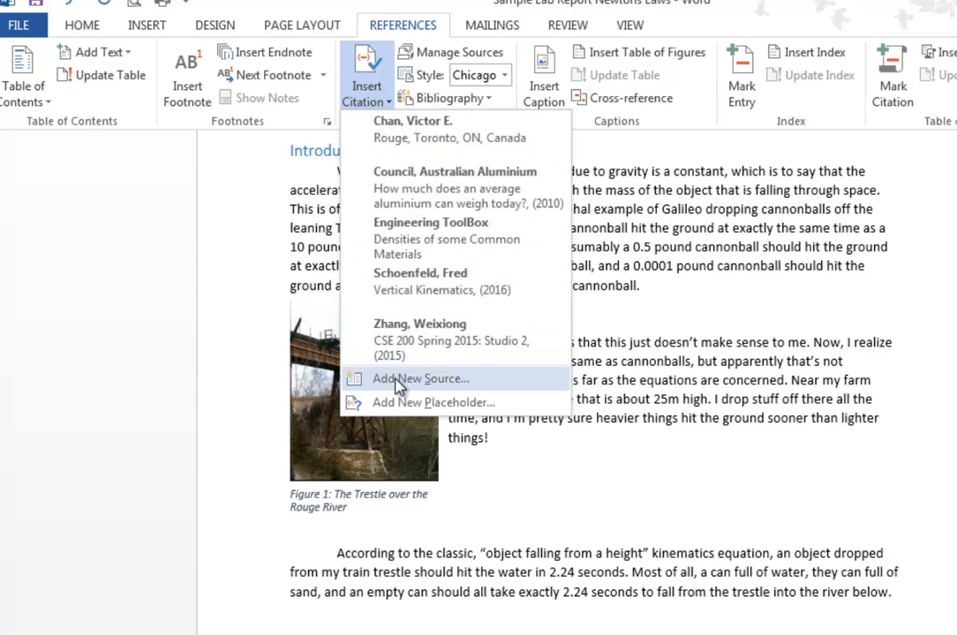
click(339, 380)
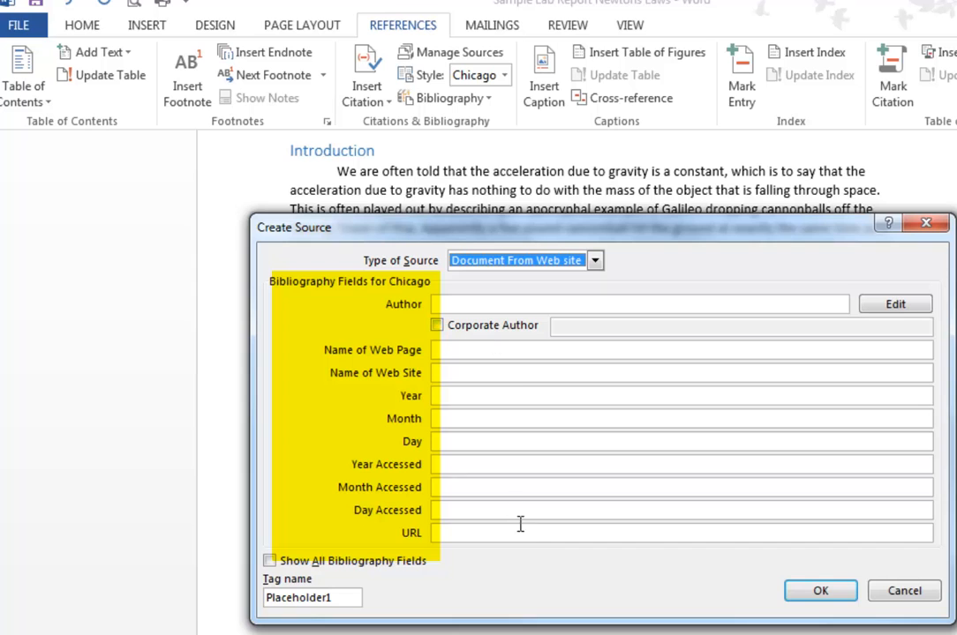
click(847, 590)
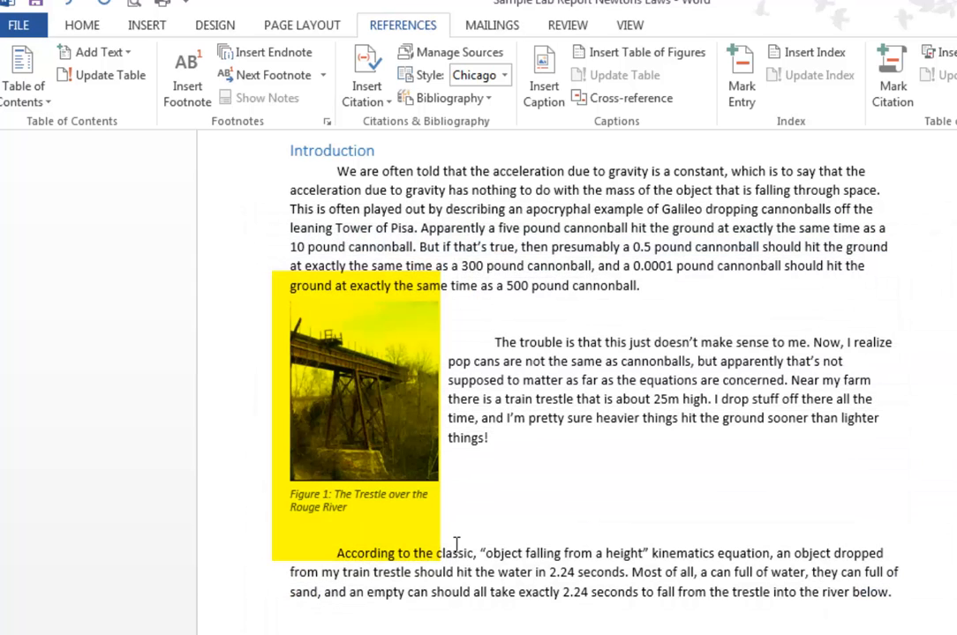
- Insert a citation of the source "Rouge, Toronto, ON, Canada" at the end of the Figure 1 caption
click(368, 508)
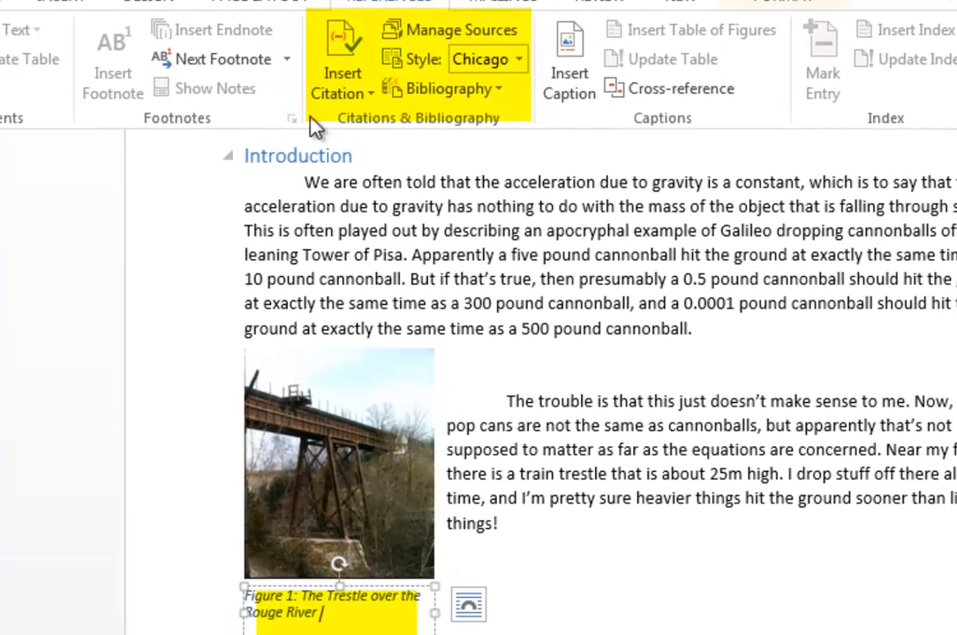
click(340, 96)
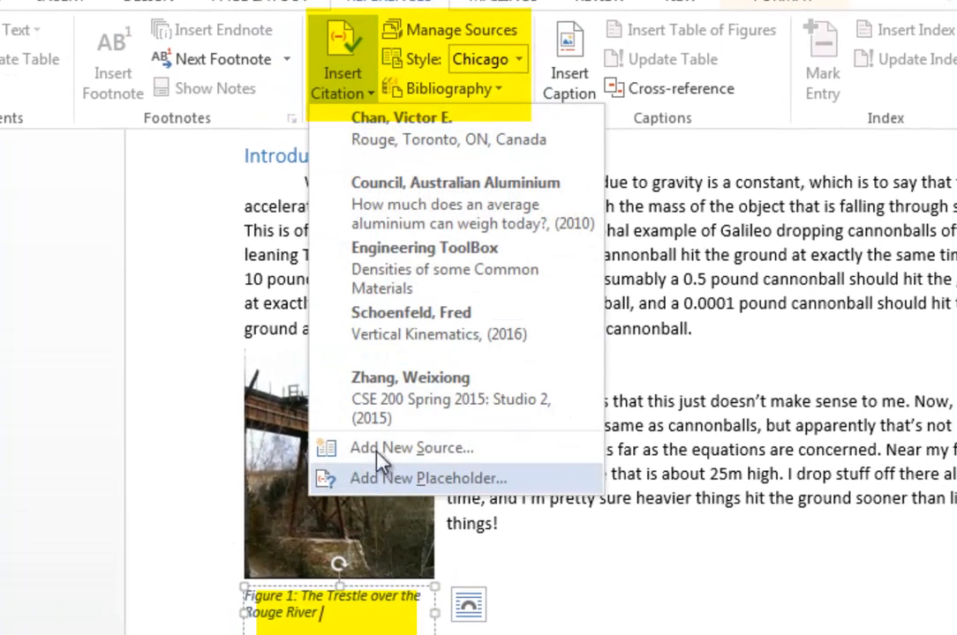
click(419, 145)
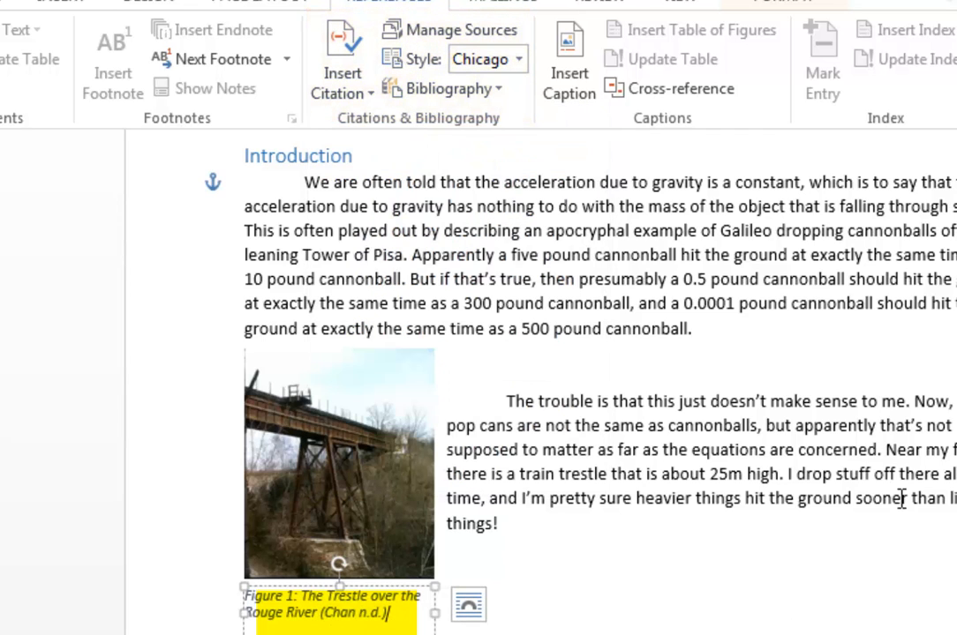
- Delete the existing entries under the References / Bibliography heading and insert a new bibliography there
scroll(540, 380, down, 15)
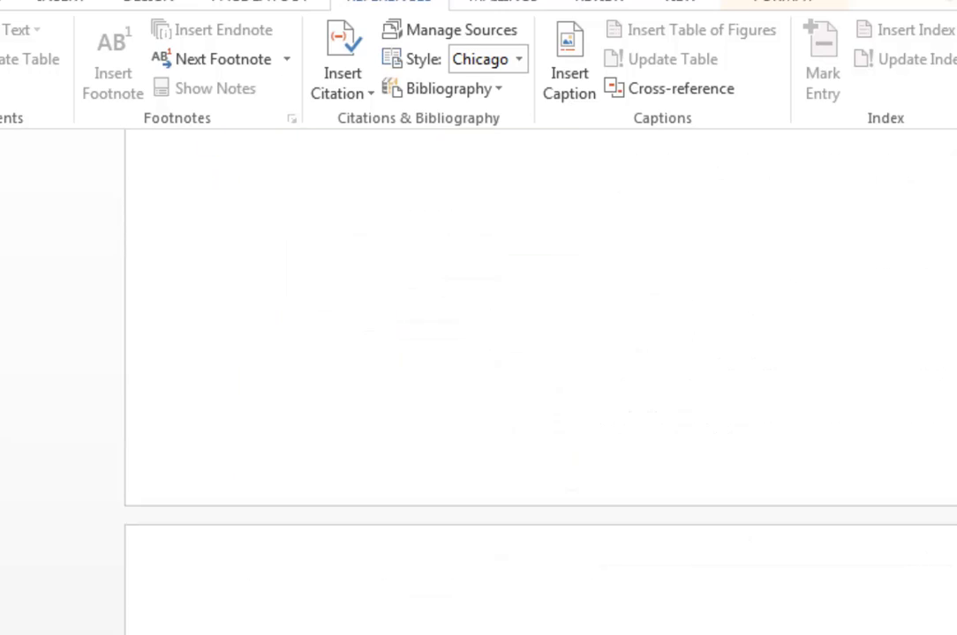
scroll(540, 379, down, 10)
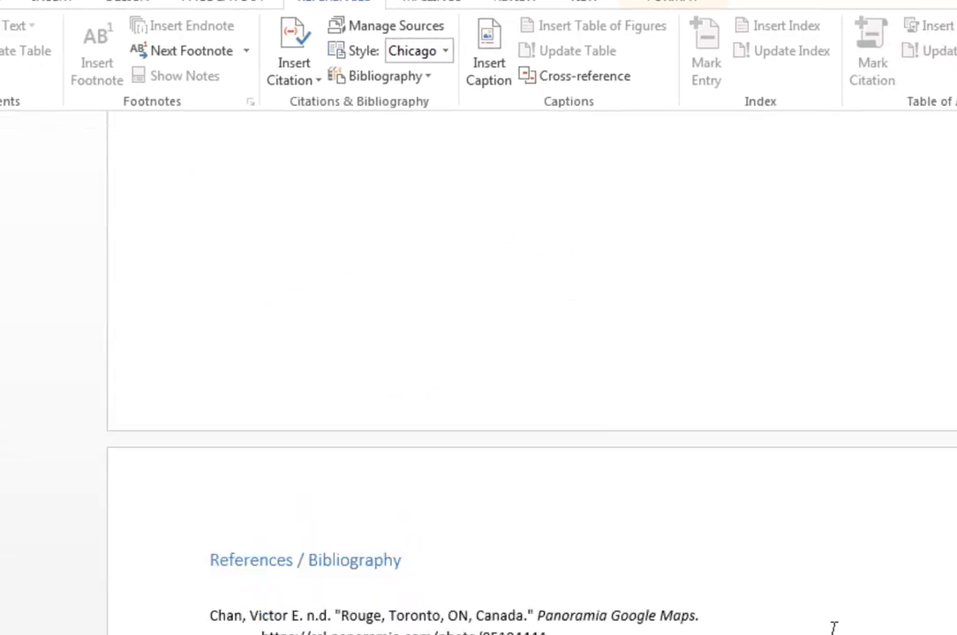
mouse_move(188, 615)
mouse_down()
mouse_move(177, 634)
mouse_move(188, 634)
mouse_up()
key(Delete)
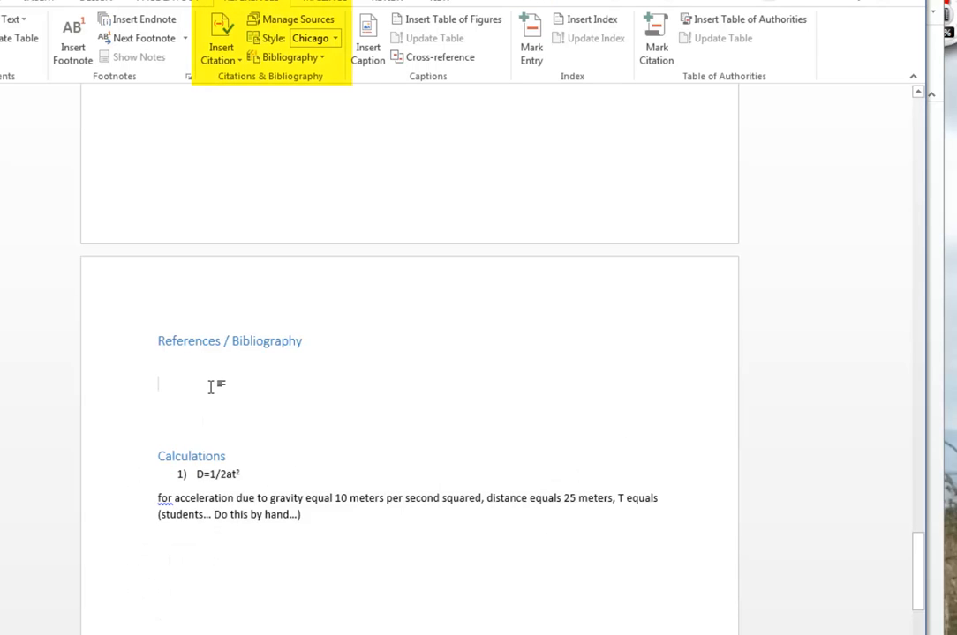
click(291, 58)
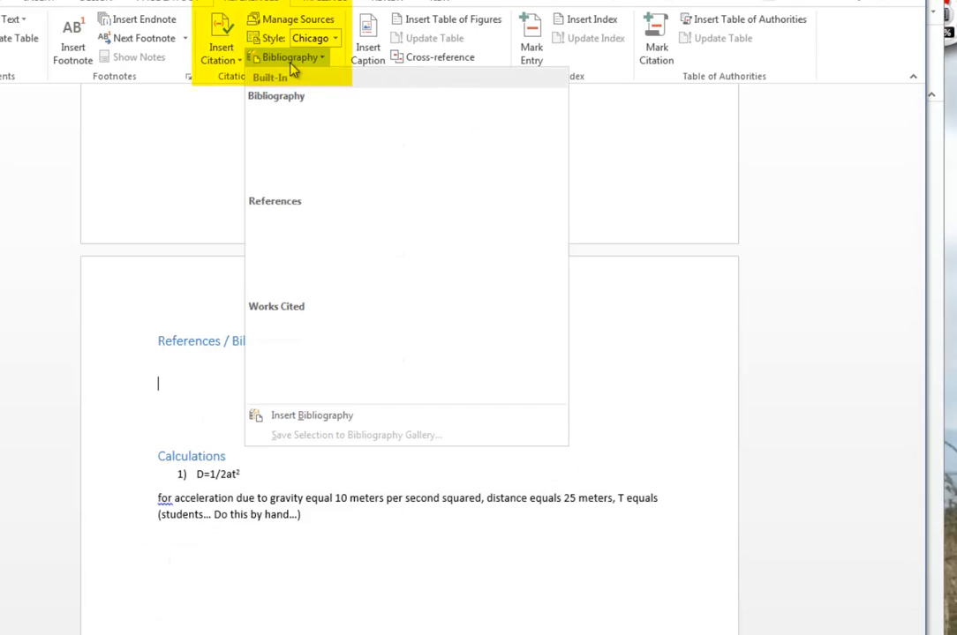
click(295, 416)
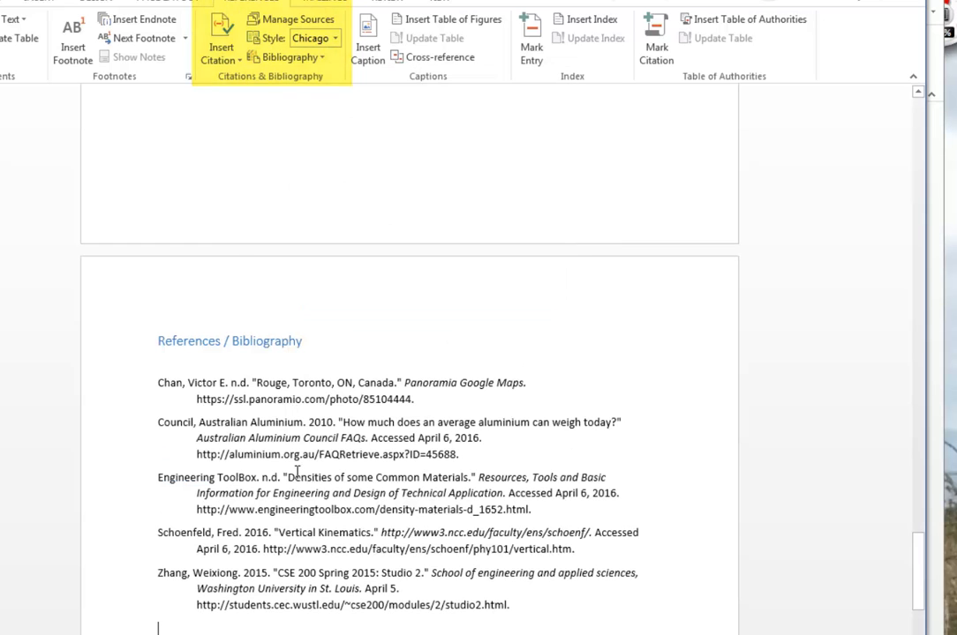
- Remove the bibliography together with the blank line above it, and insert the bibliography again directly under the References / Bibliography heading
drag(112, 389, 146, 624)
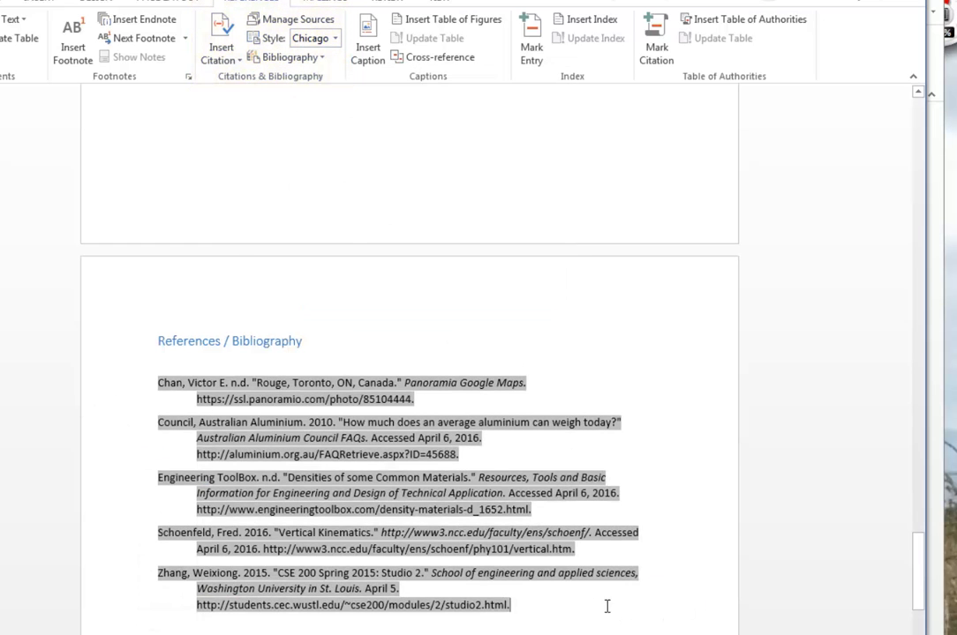
click(217, 60)
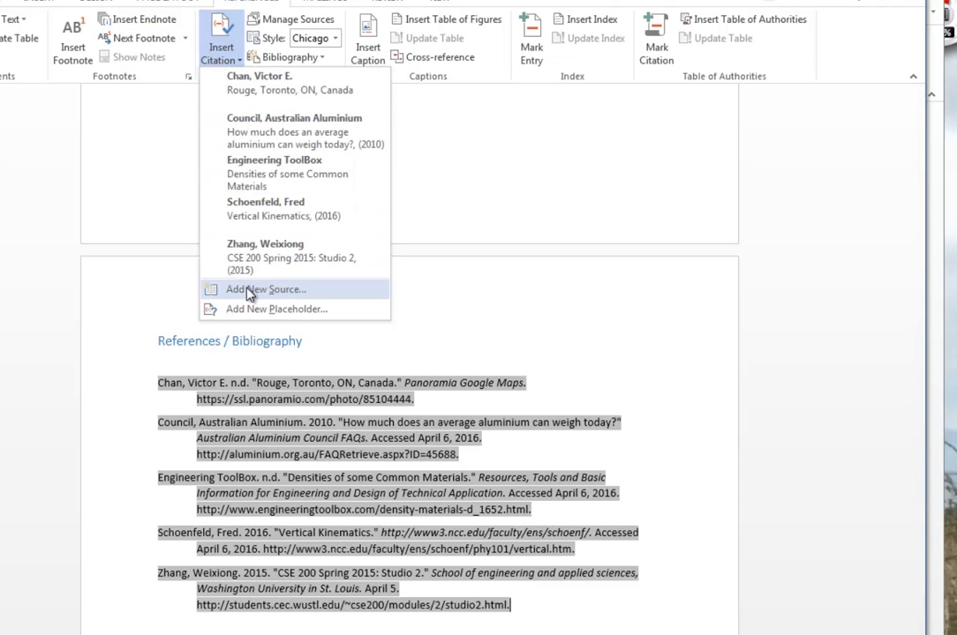
click(495, 291)
drag(123, 373, 148, 606)
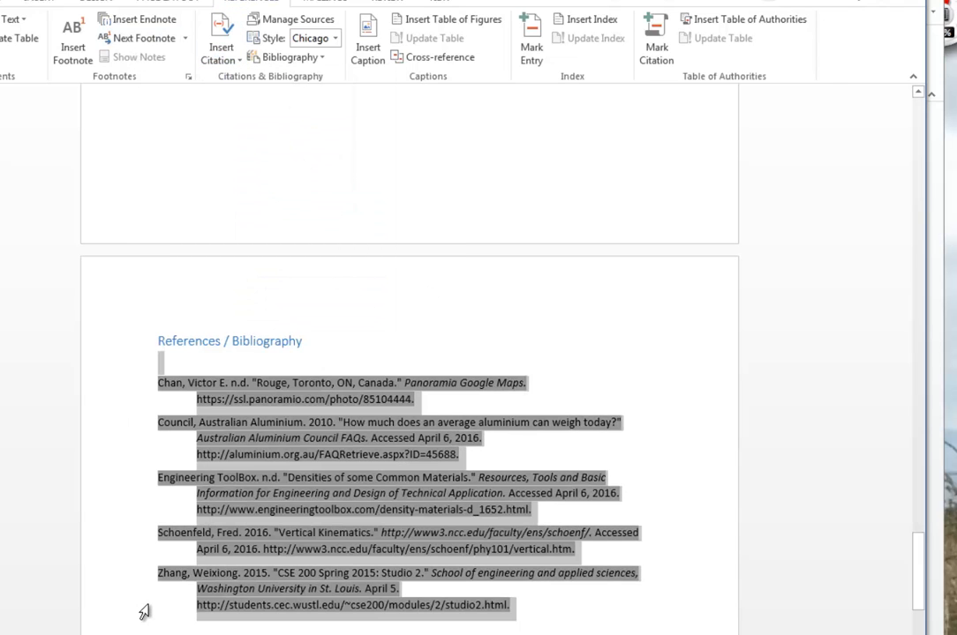
key(Delete)
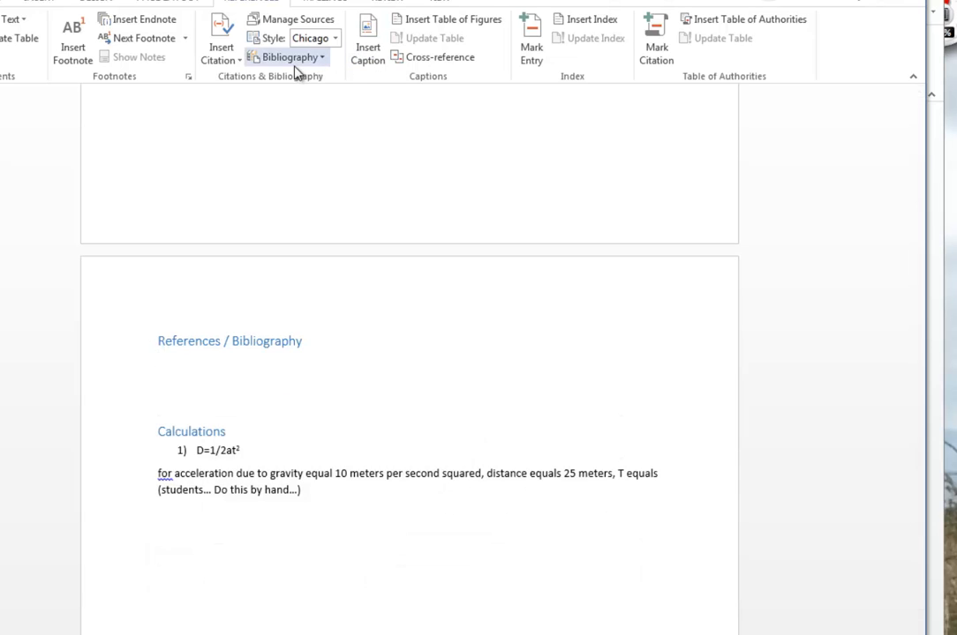
click(295, 64)
click(299, 418)
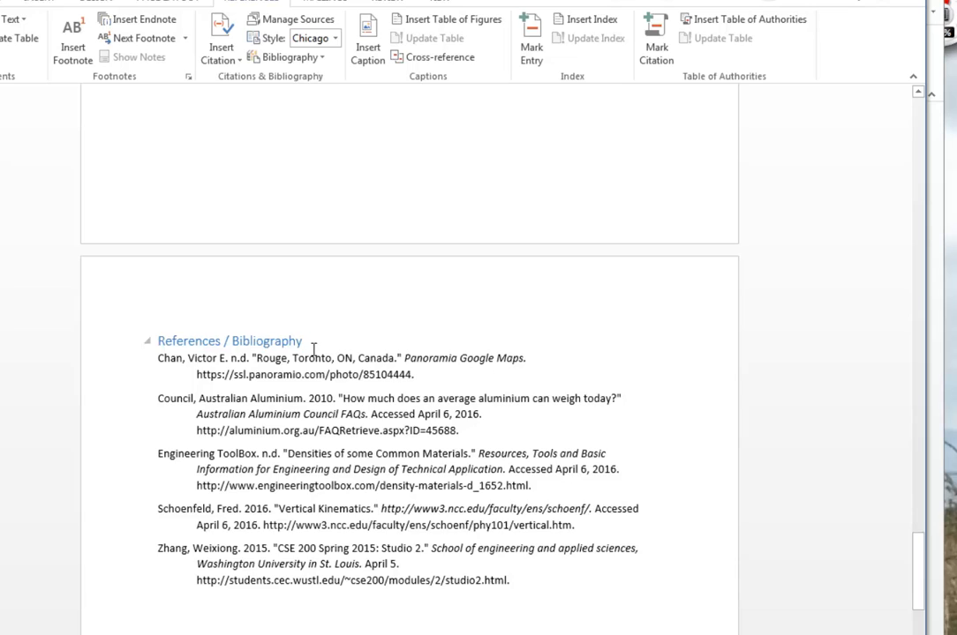
- Insert a citation of the 2016 source "Vertical Kinematics" after "kinematics equation" in the last Introduction paragraph
scroll(313, 348, up, 15)
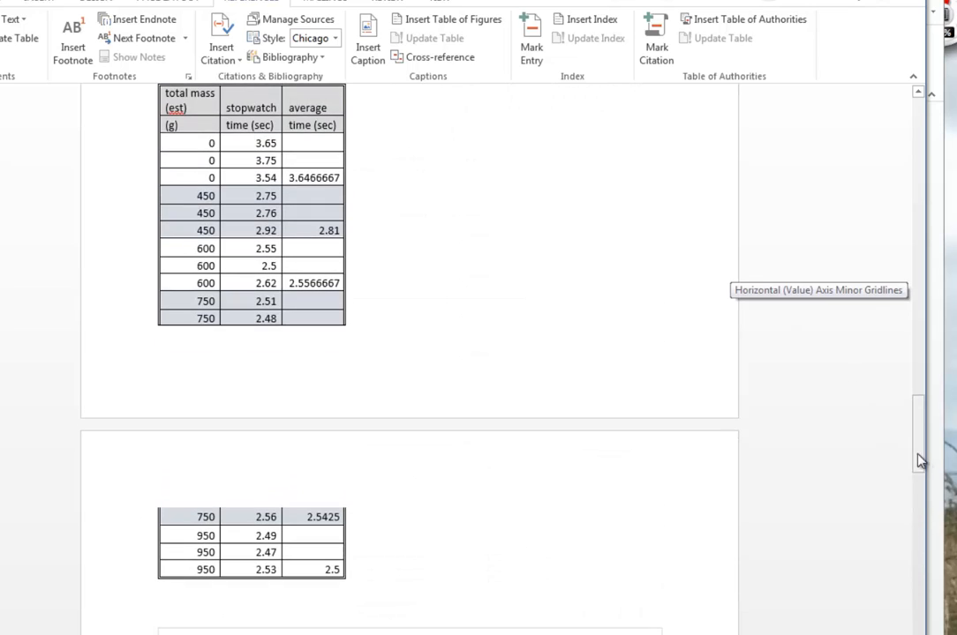
drag(919, 460, 902, 174)
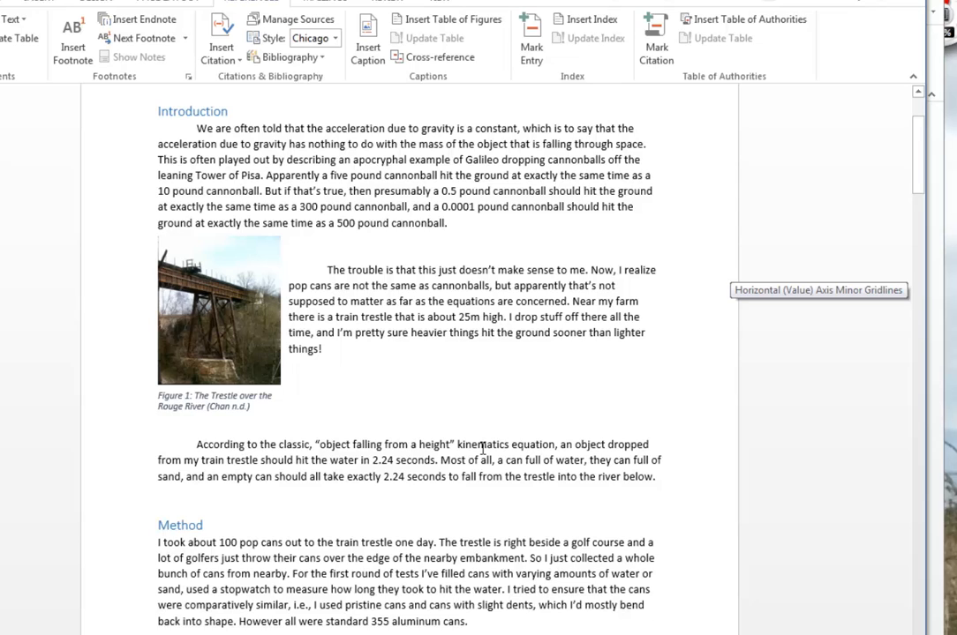
click(443, 458)
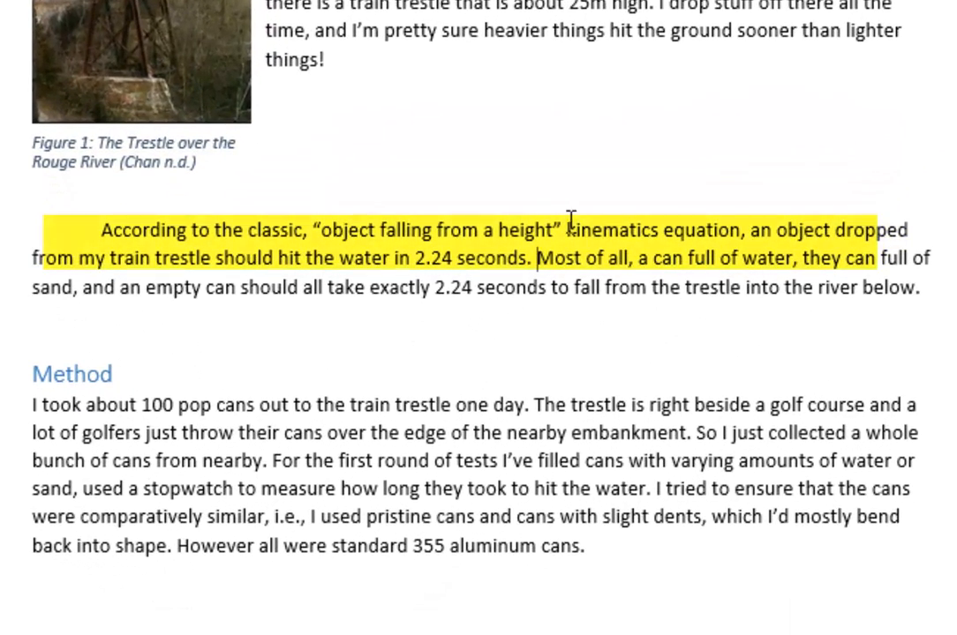
click(742, 232)
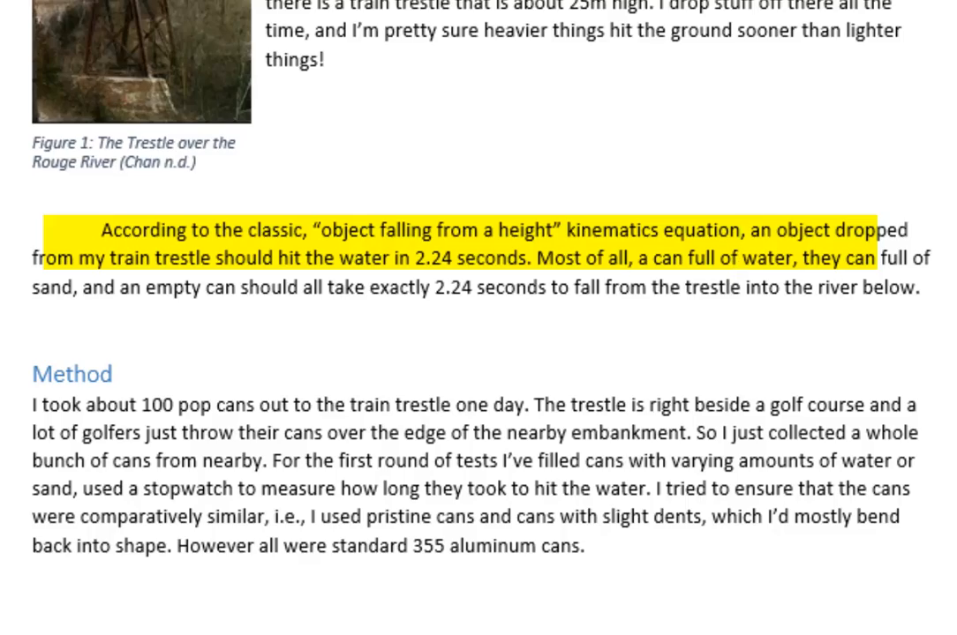
click(193, 58)
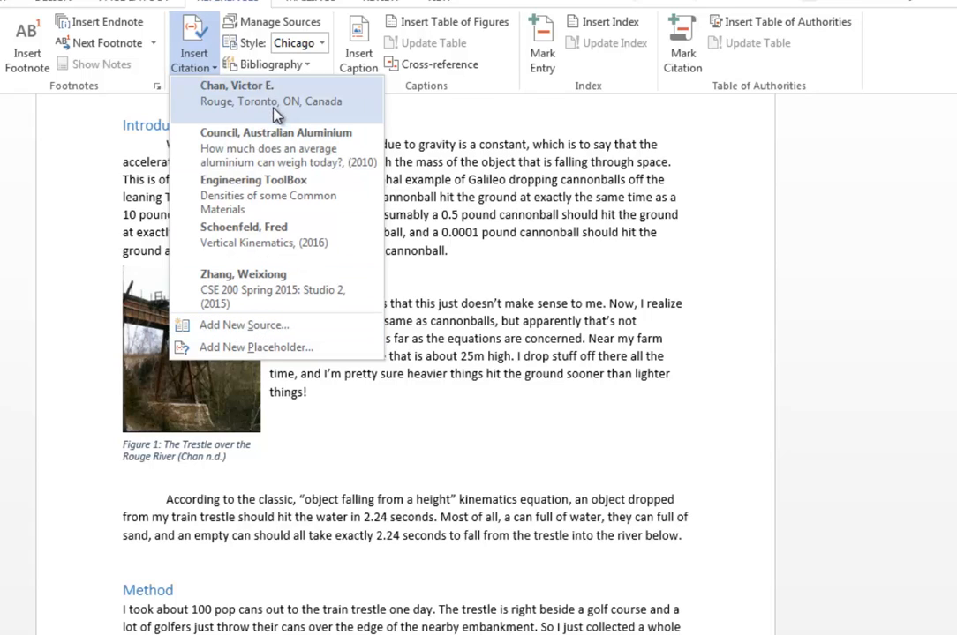
click(246, 234)
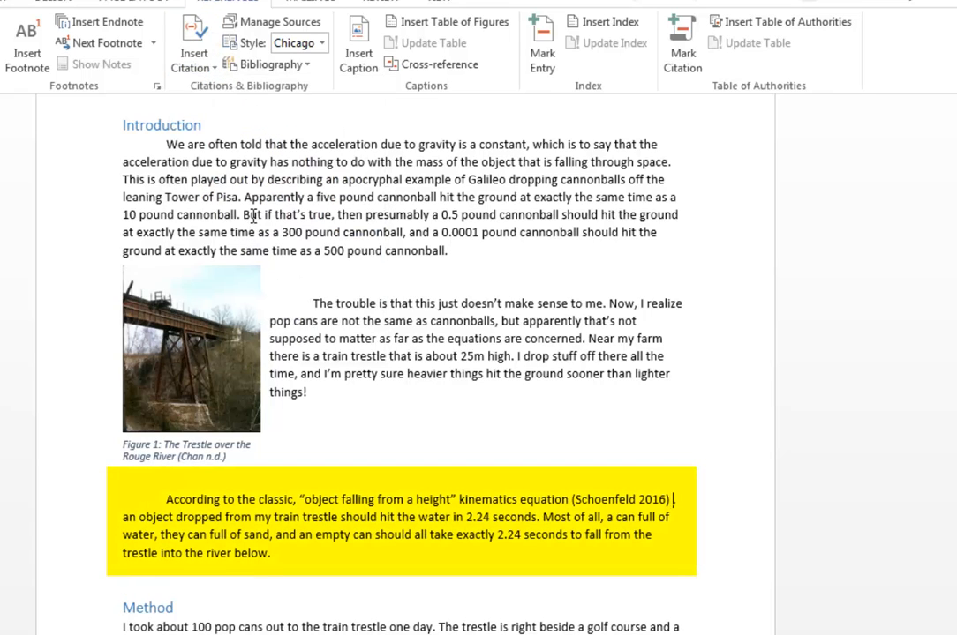
- Add a second citation, the 2015 source "CSE 200 Spring 2015: Studio 2", directly after the Vertical Kinematics citation
click(187, 63)
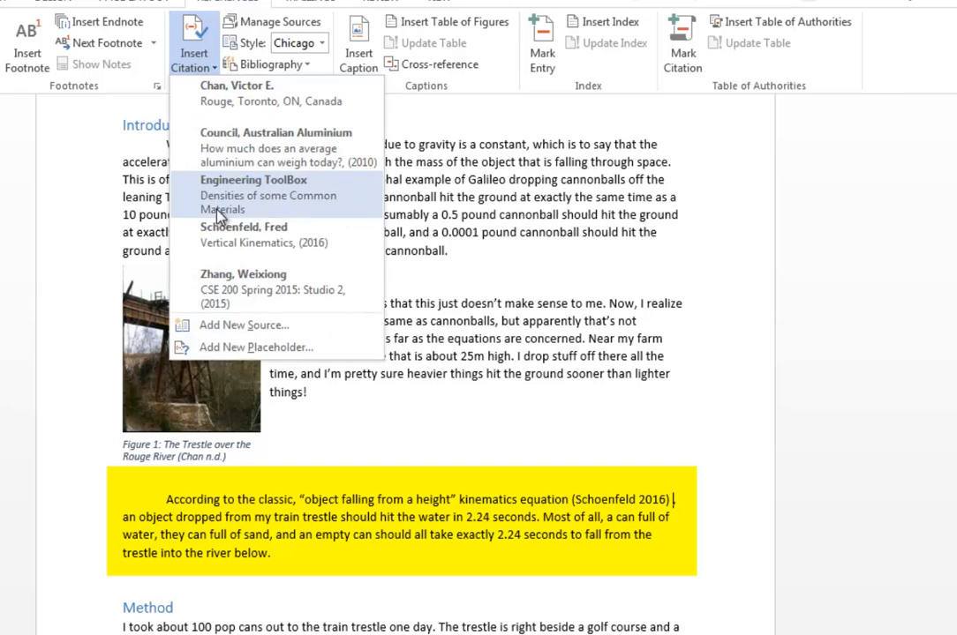
click(234, 283)
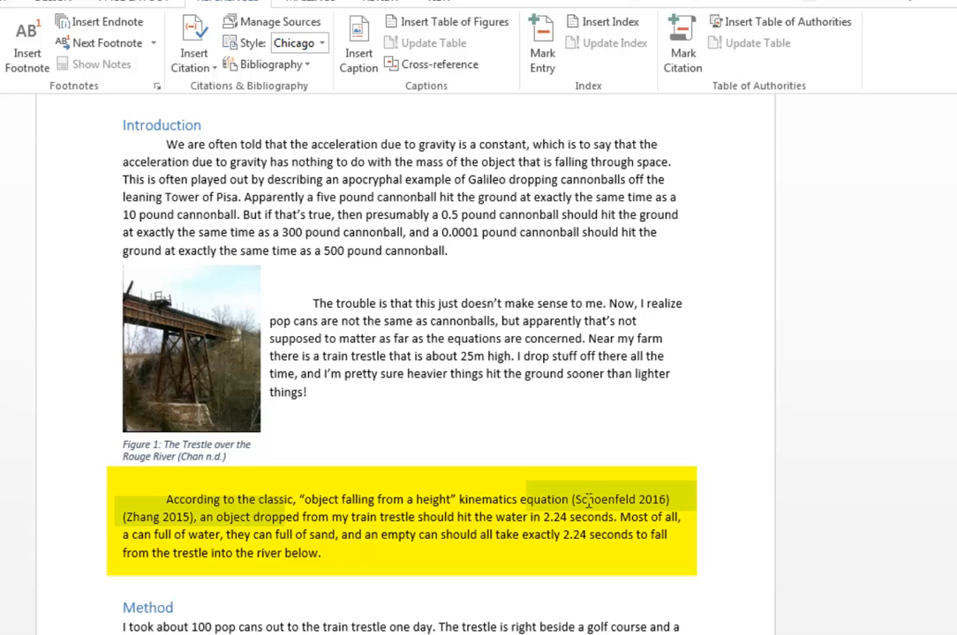
ctrl+click(615, 517)
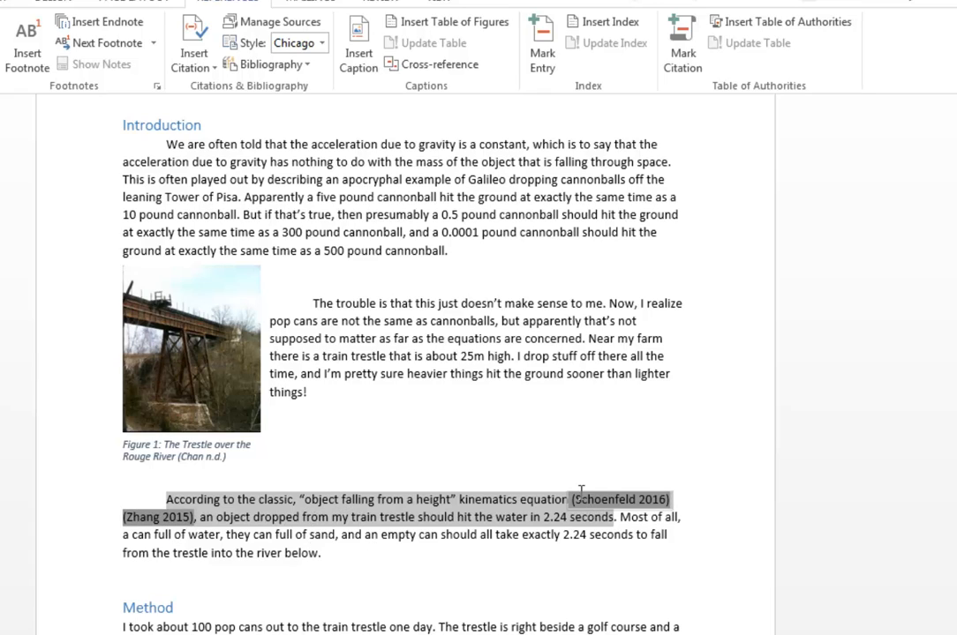
click(353, 554)
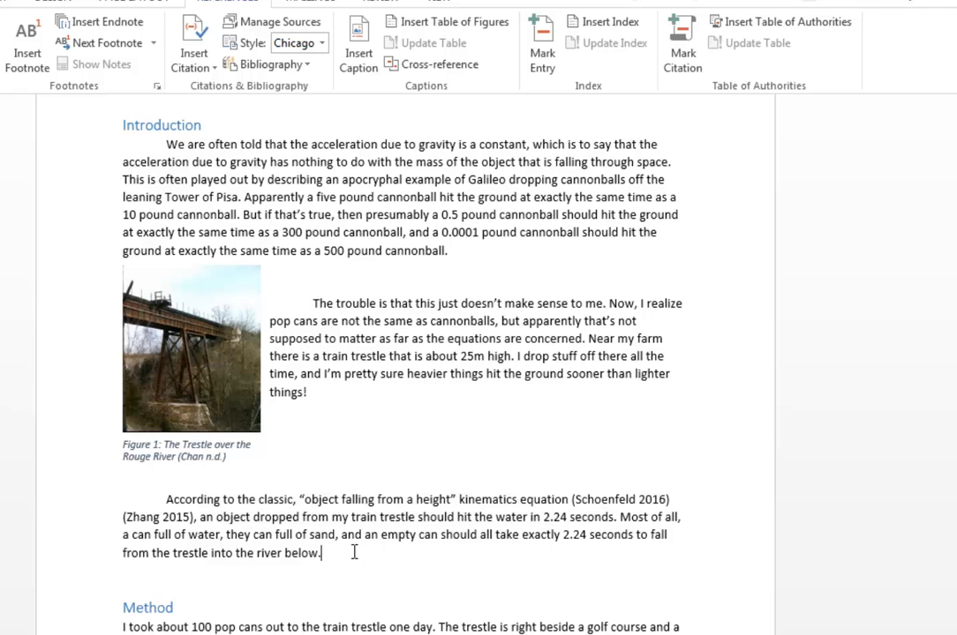
- Write "Note: masses used density of sand according to" on the line directly below Table 1 in the Results section
scroll(427, 521, down, 8)
scroll(428, 514, down, 5)
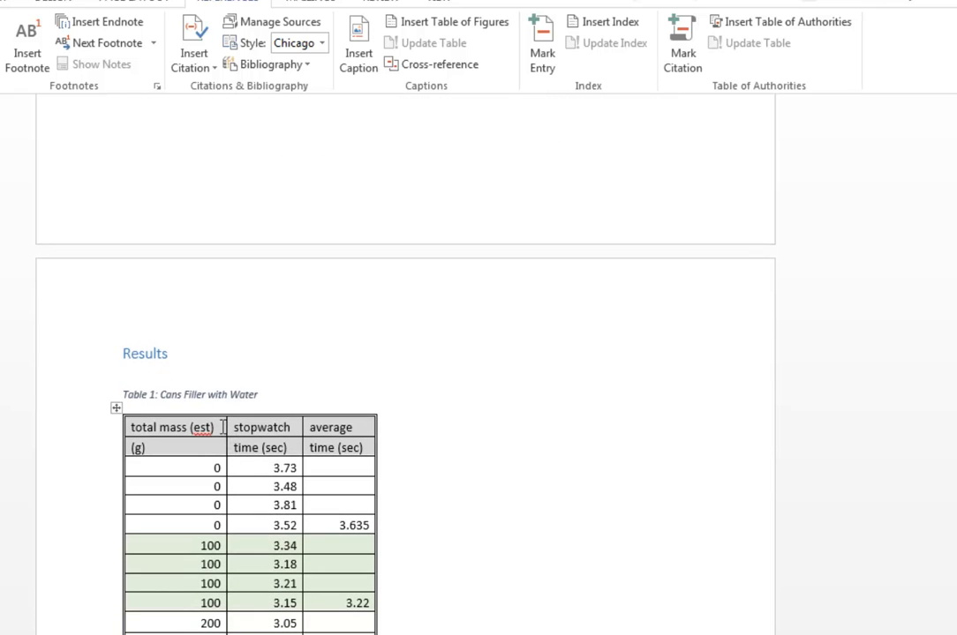
scroll(214, 526, down, 5)
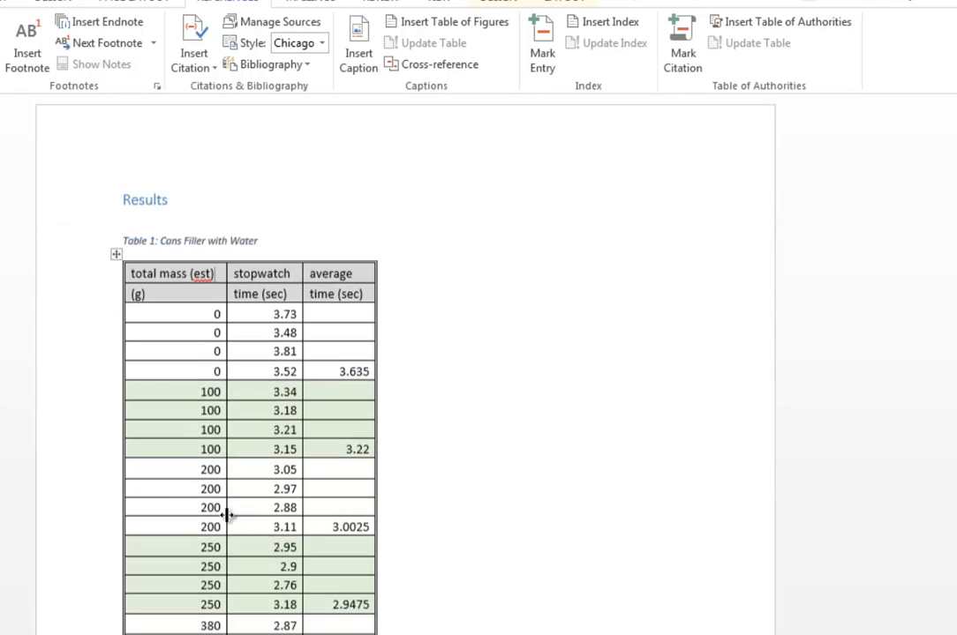
click(160, 615)
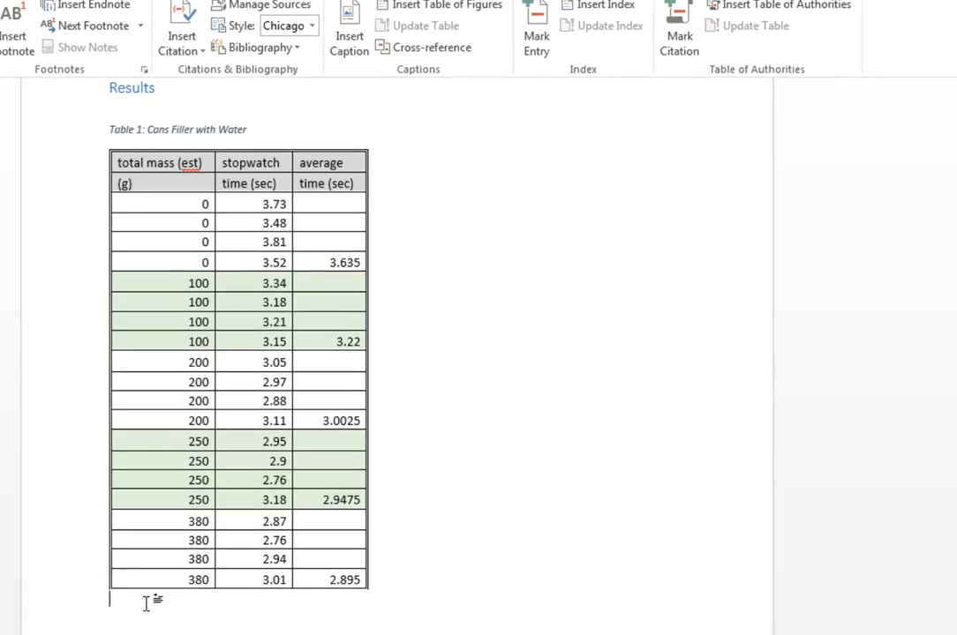
text(Note)
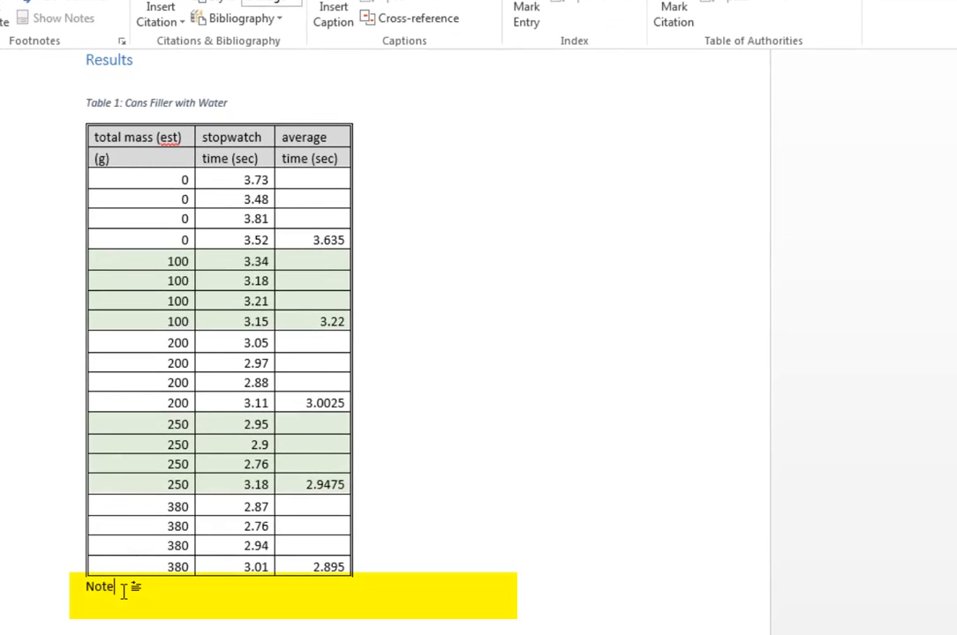
text(: masses used density of sand according to)
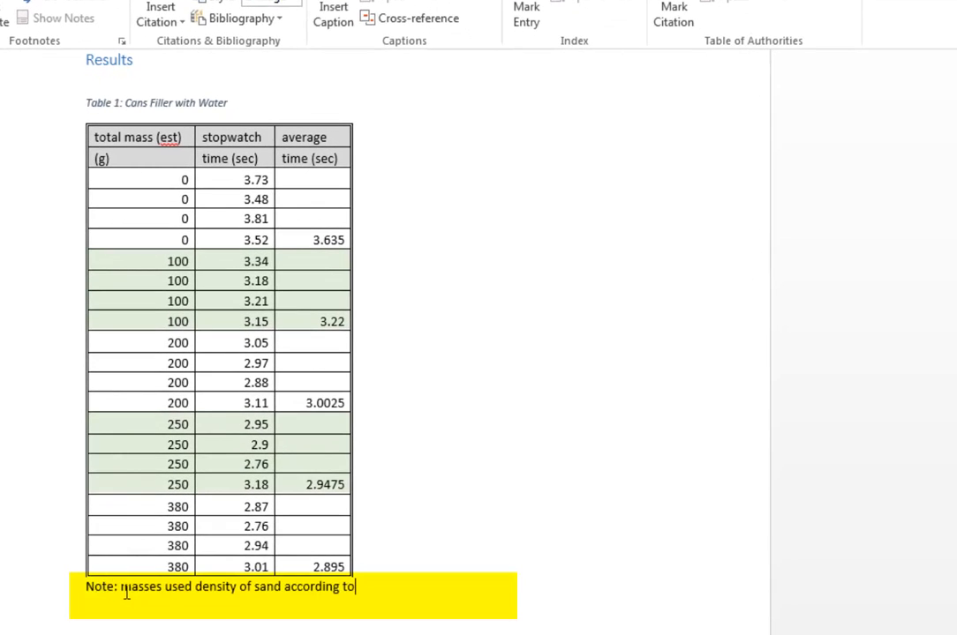
- Insert a citation of the Engineering ToolBox source "Densities of some Common Materials" at the end of the note under Table 1
click(163, 25)
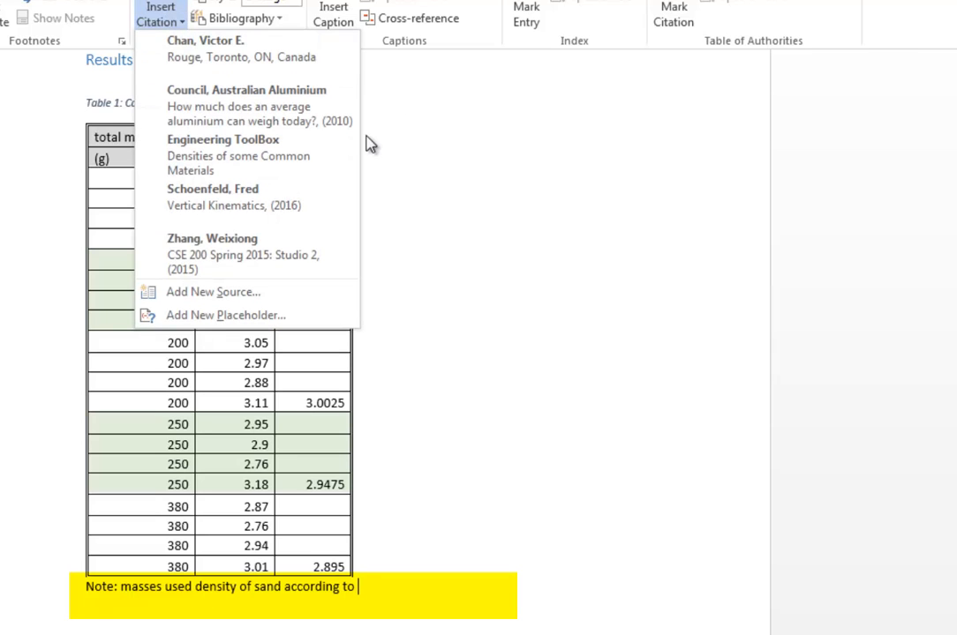
click(203, 156)
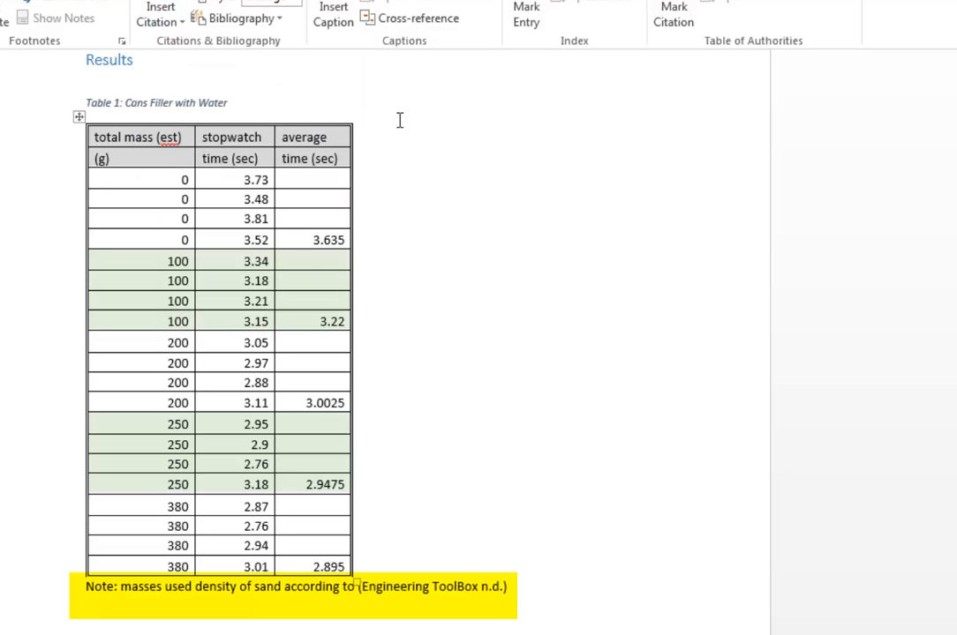
scroll(541, 418, down, 15)
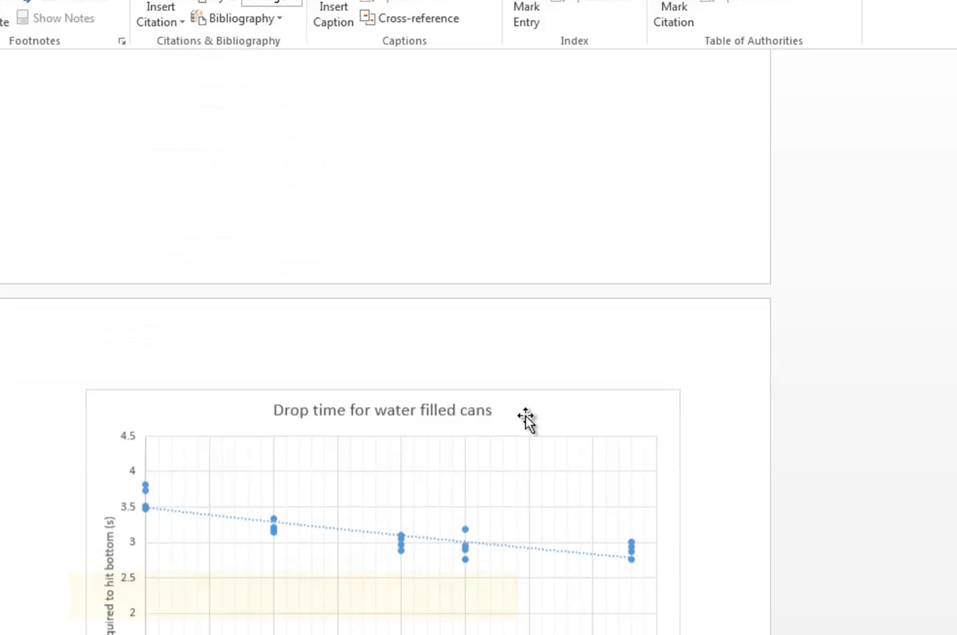
- Extend the note under Table 1 with ", based on average can mass of 18 g based on" and a citation of the 2010 Australian Aluminium source
scroll(526, 420, up, 20)
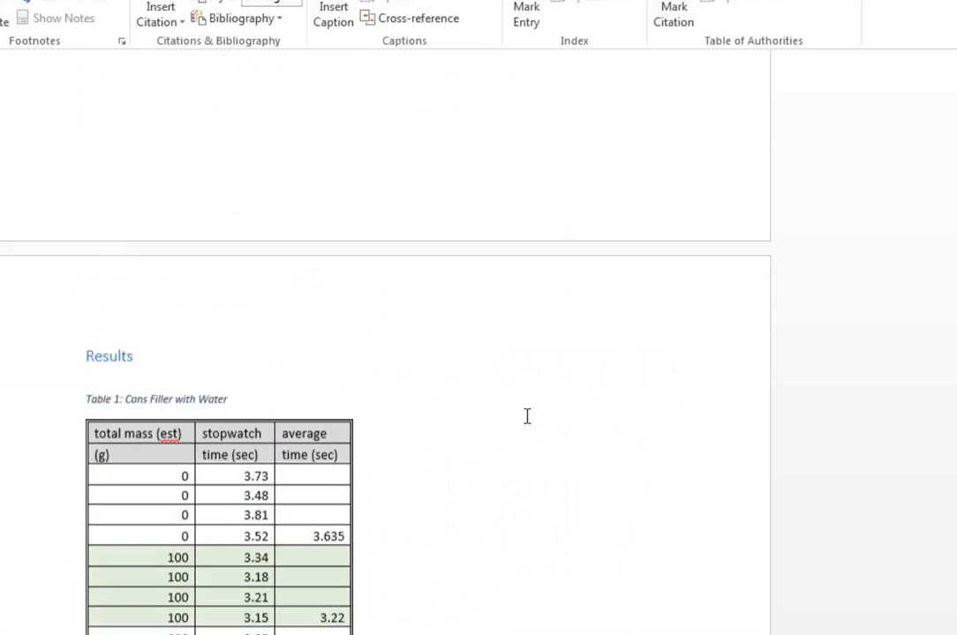
scroll(526, 415, up, 5)
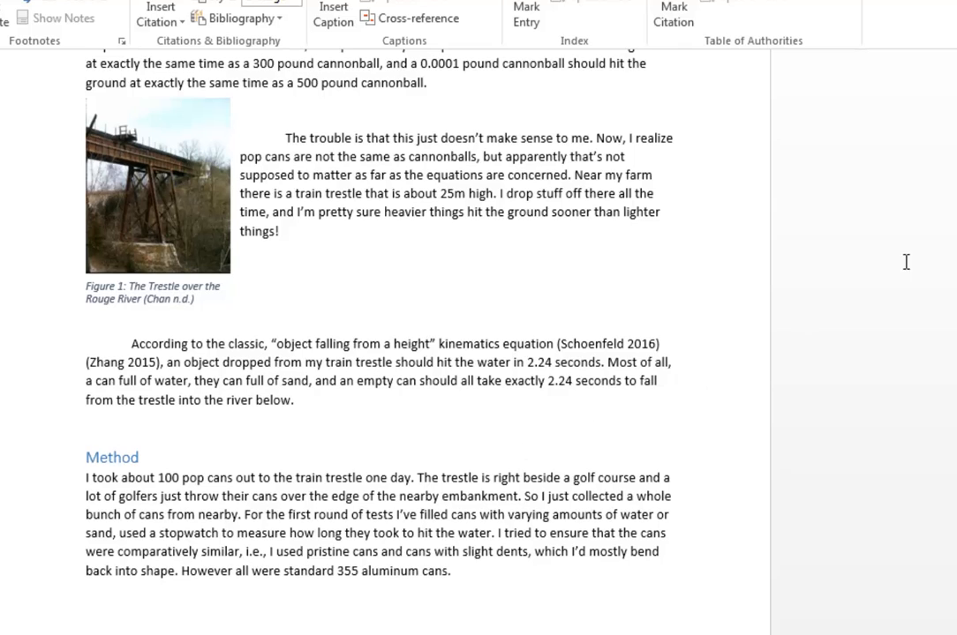
drag(956, 150, 956, 382)
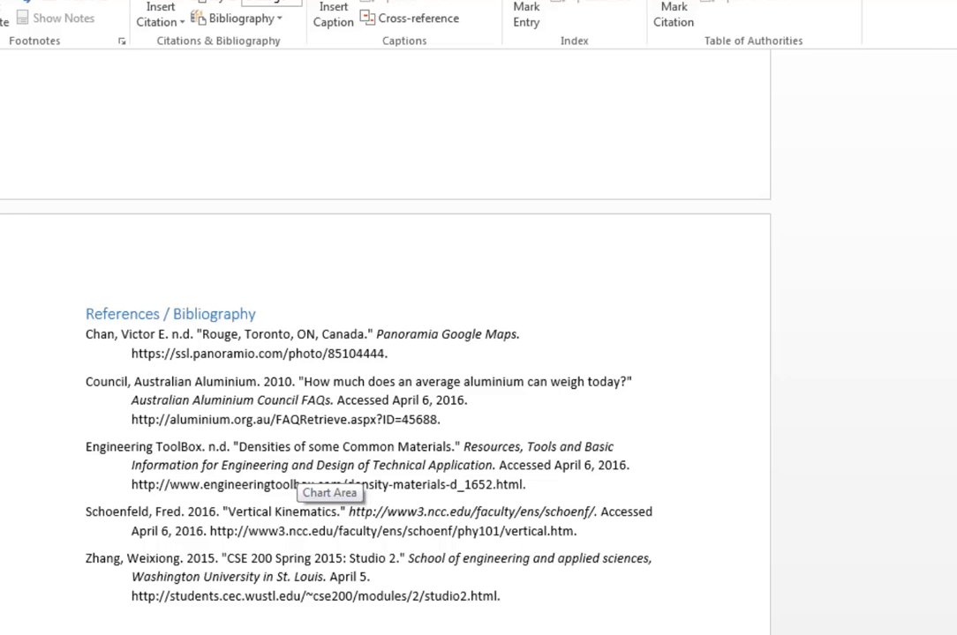
drag(956, 618, 956, 401)
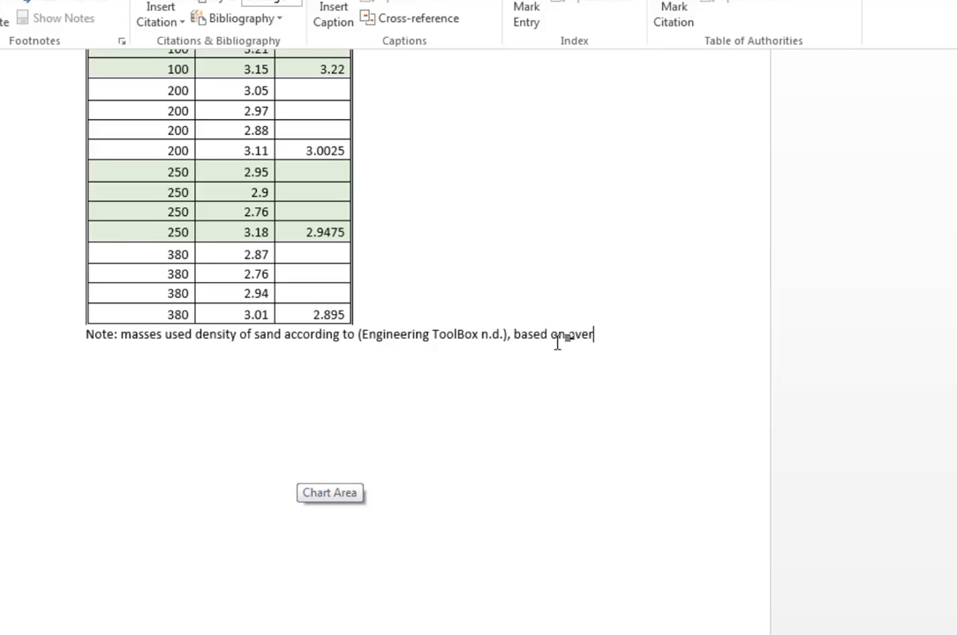
text(mass of)
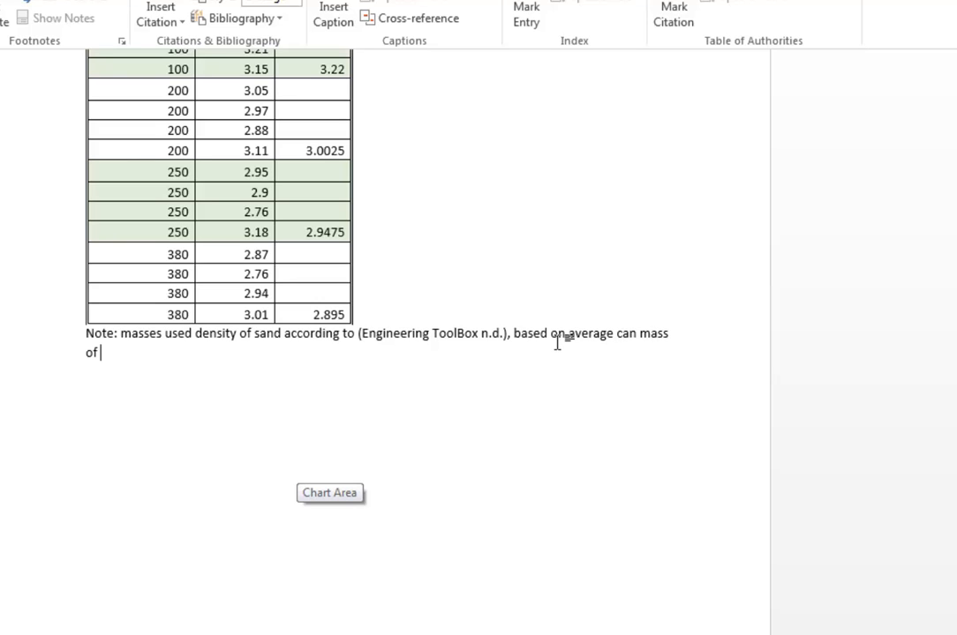
key(BackSpace)
key(BackSpace)
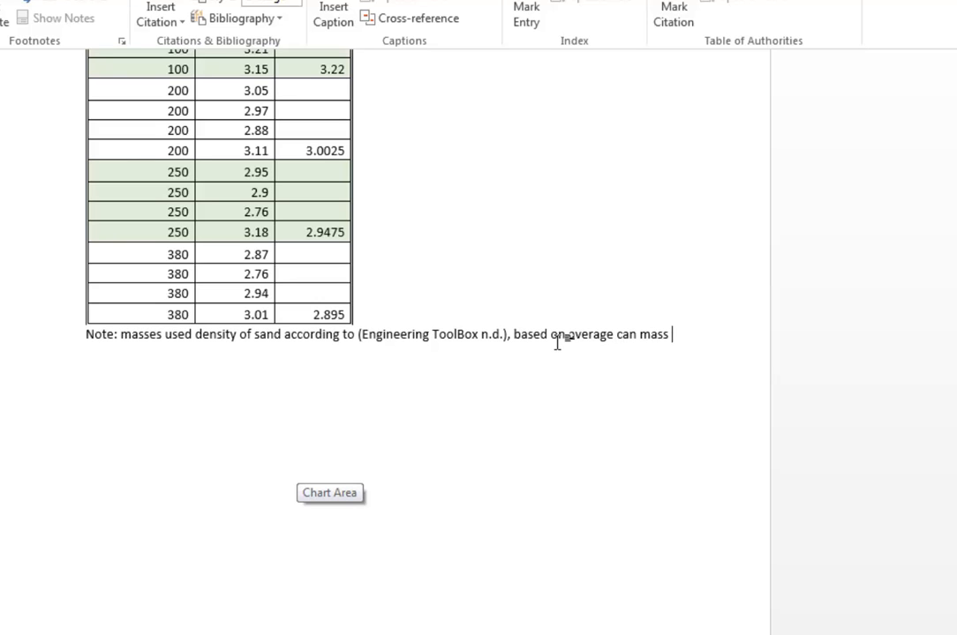
text(of )
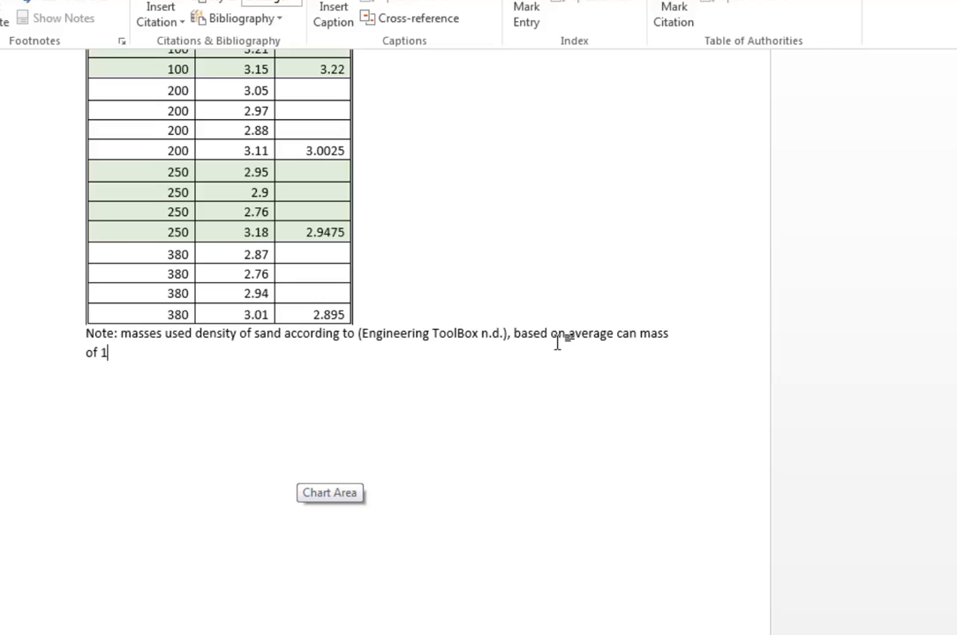
text(18 g based on)
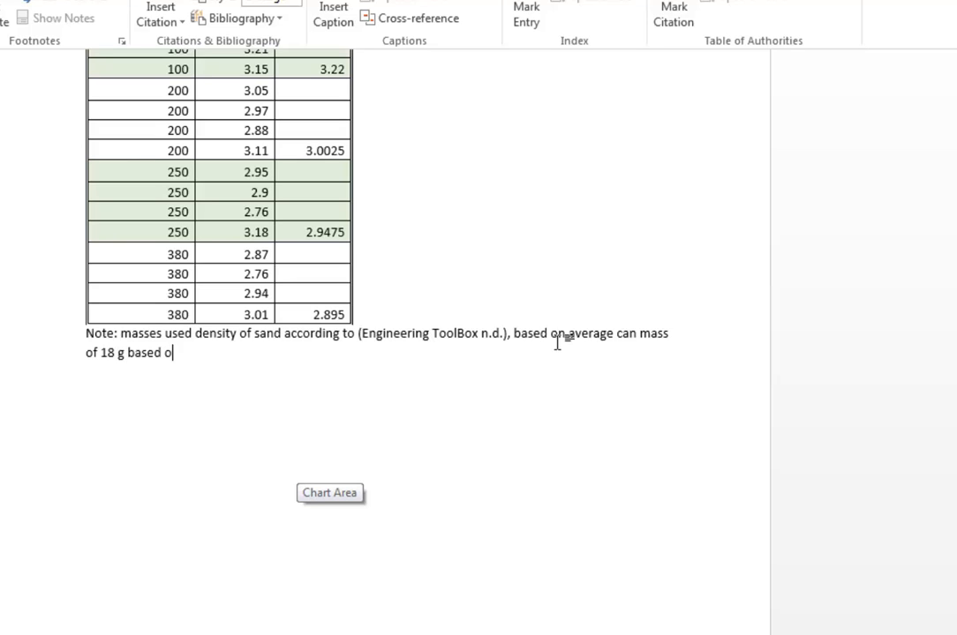
click(163, 23)
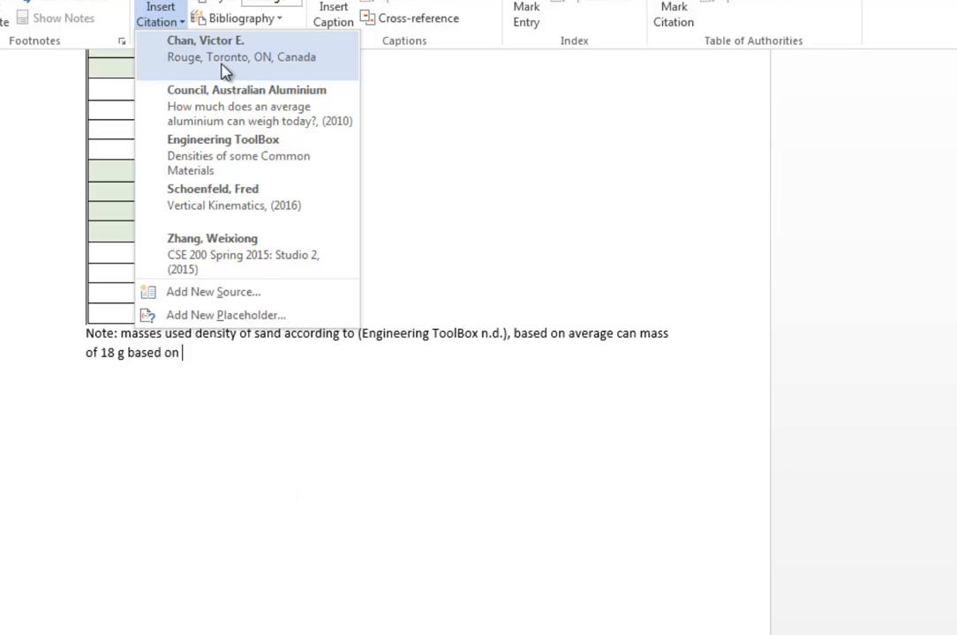
click(216, 102)
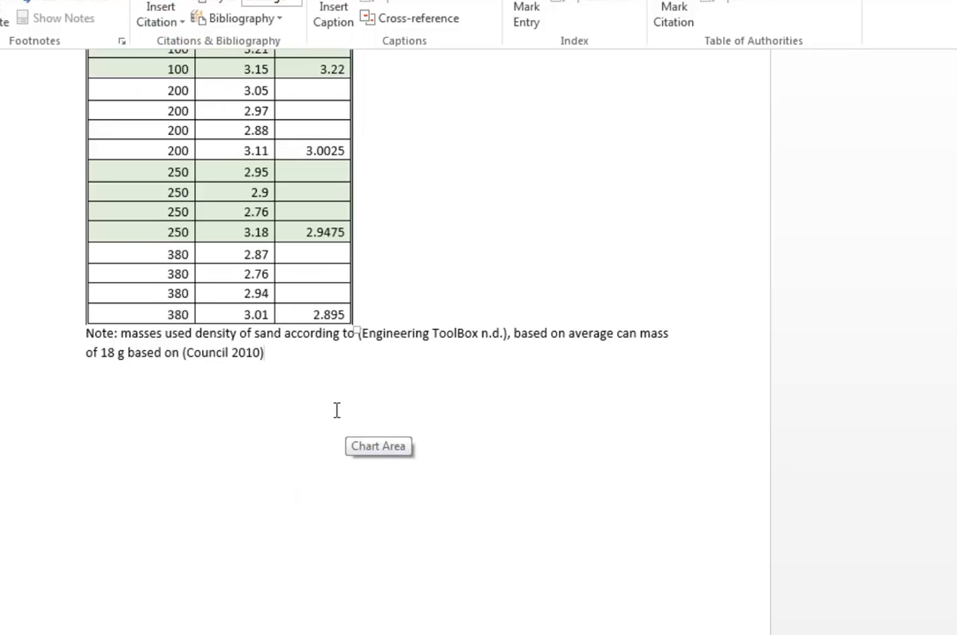
- Review the in-text citations in the Introduction, along with the available citation styles and sources
scroll(297, 352, up, 15)
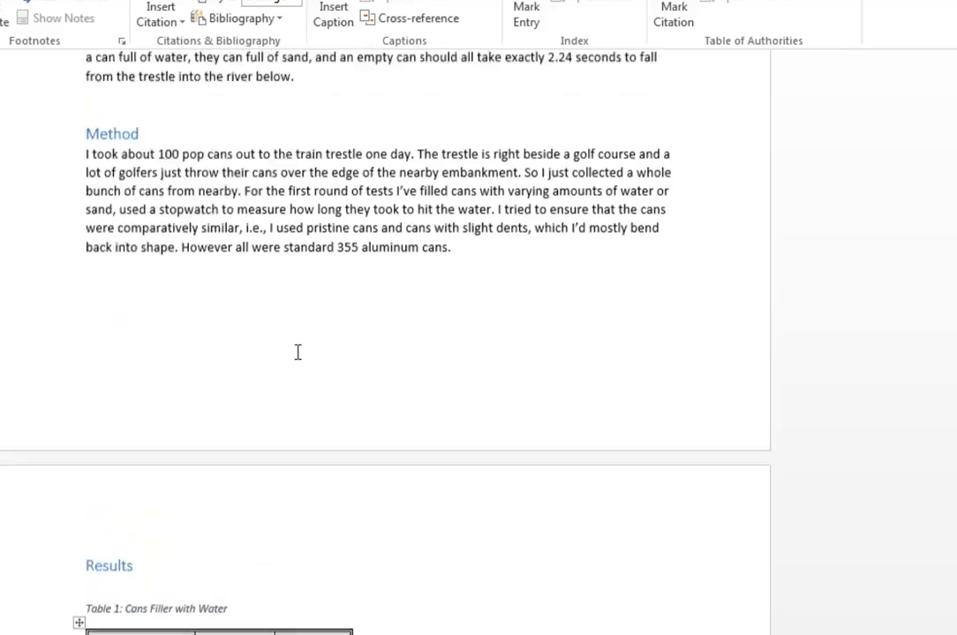
scroll(423, 344, up, 3)
scroll(427, 345, down, 4)
scroll(427, 343, up, 5)
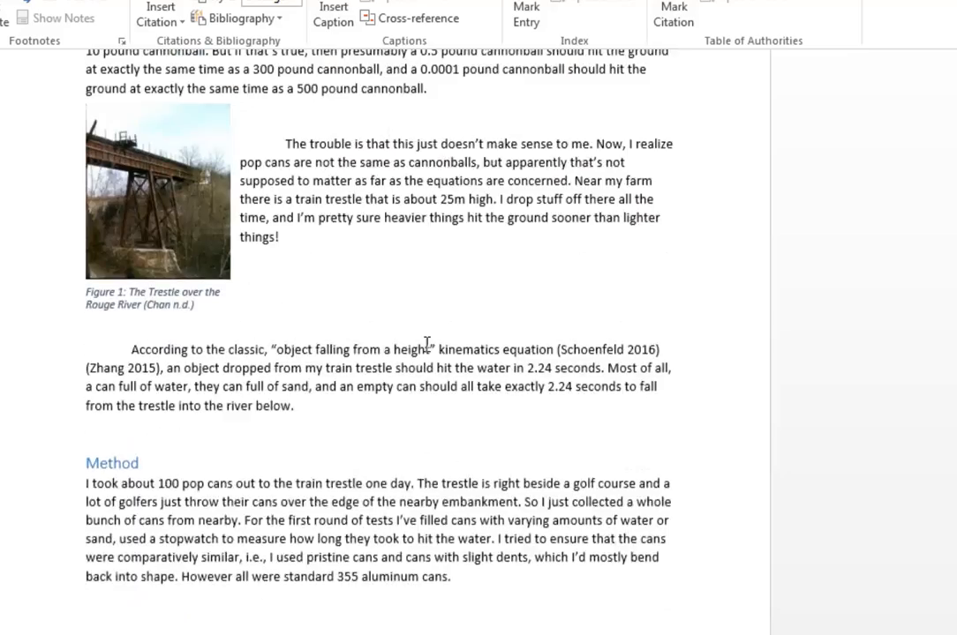
scroll(442, 352, up, 3)
scroll(446, 353, down, 4)
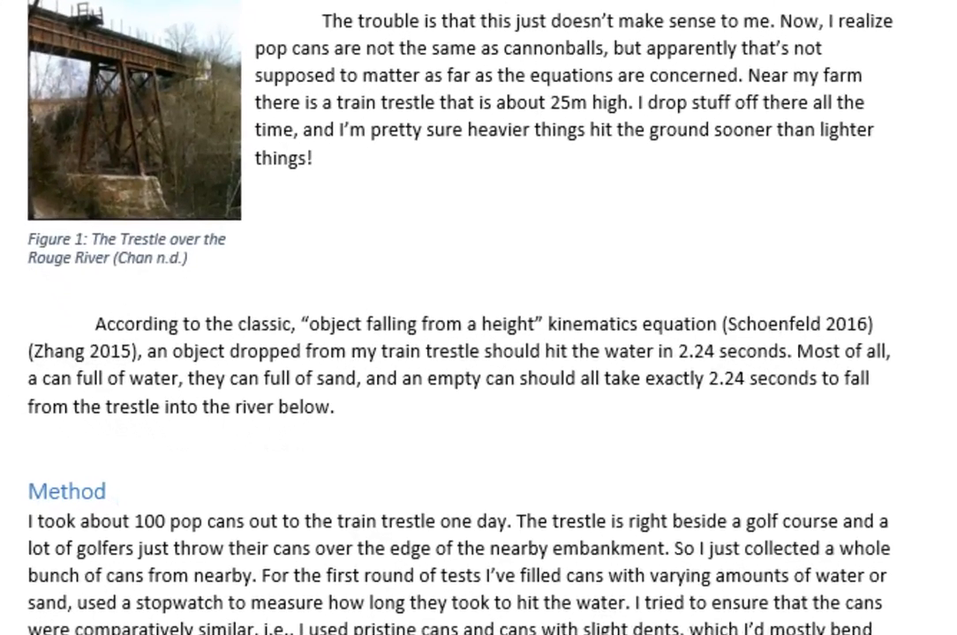
drag(60, 400, 60, 419)
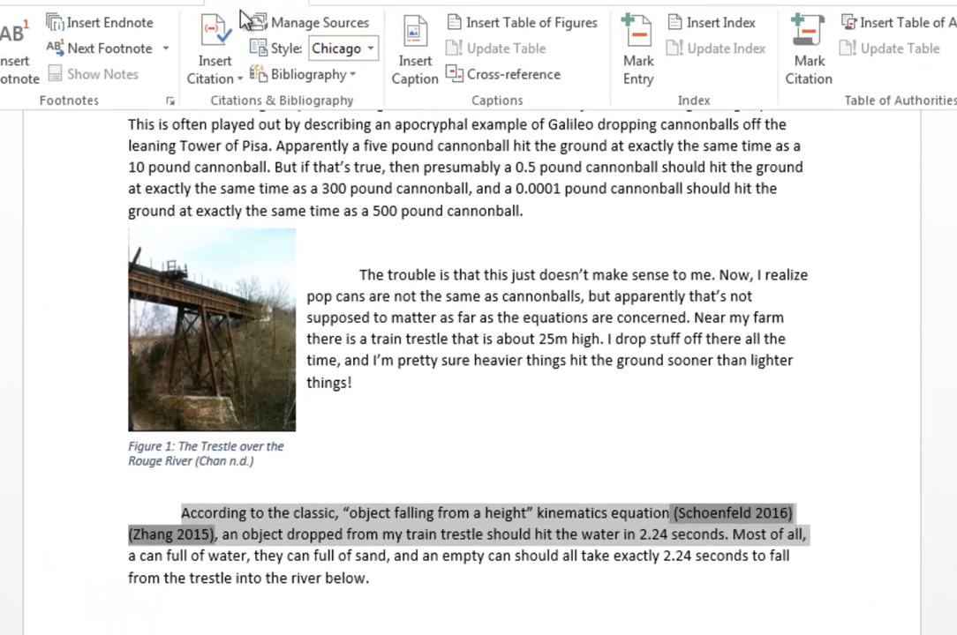
click(372, 50)
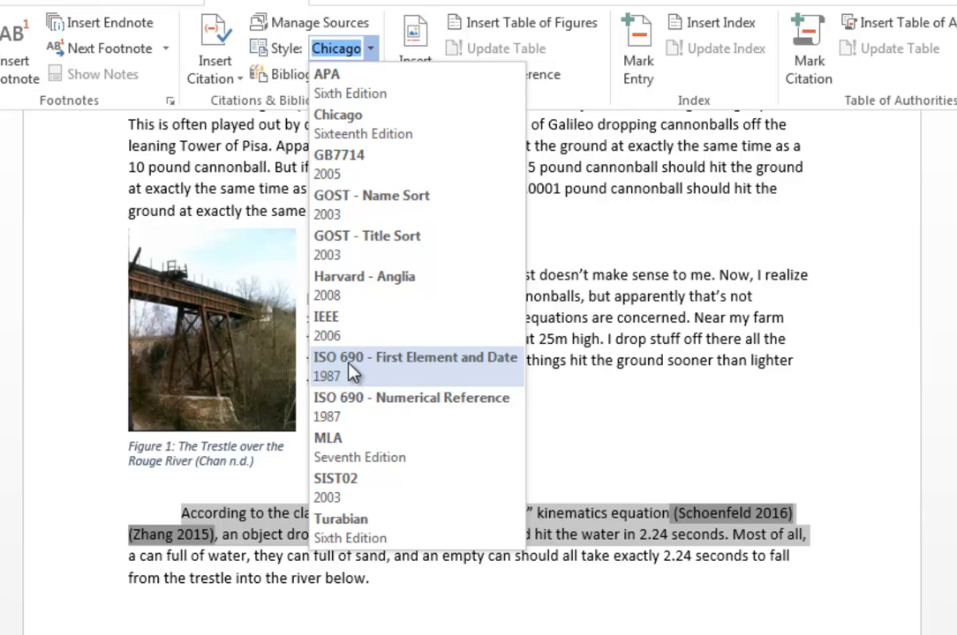
click(605, 380)
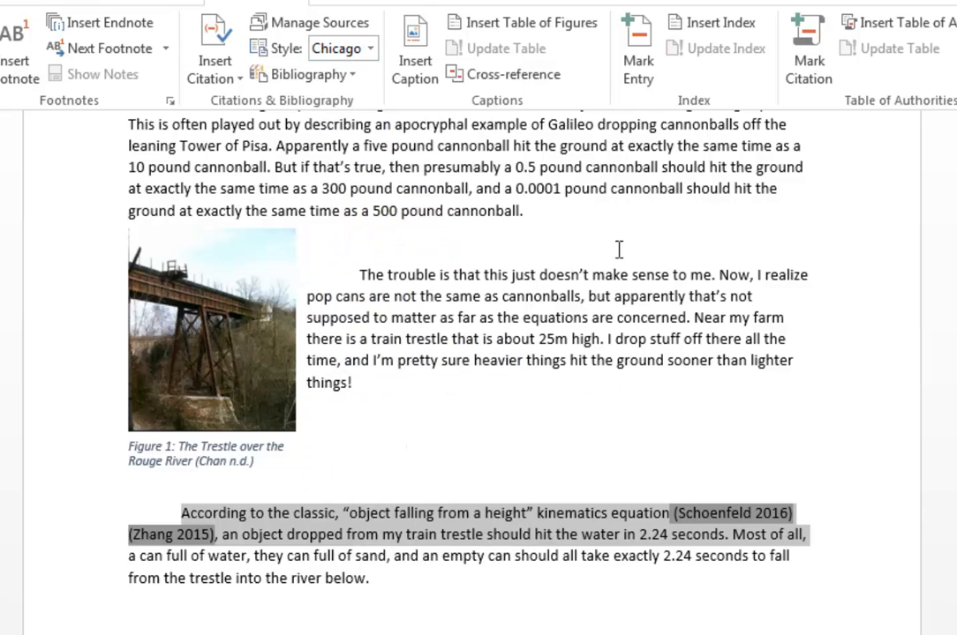
click(214, 69)
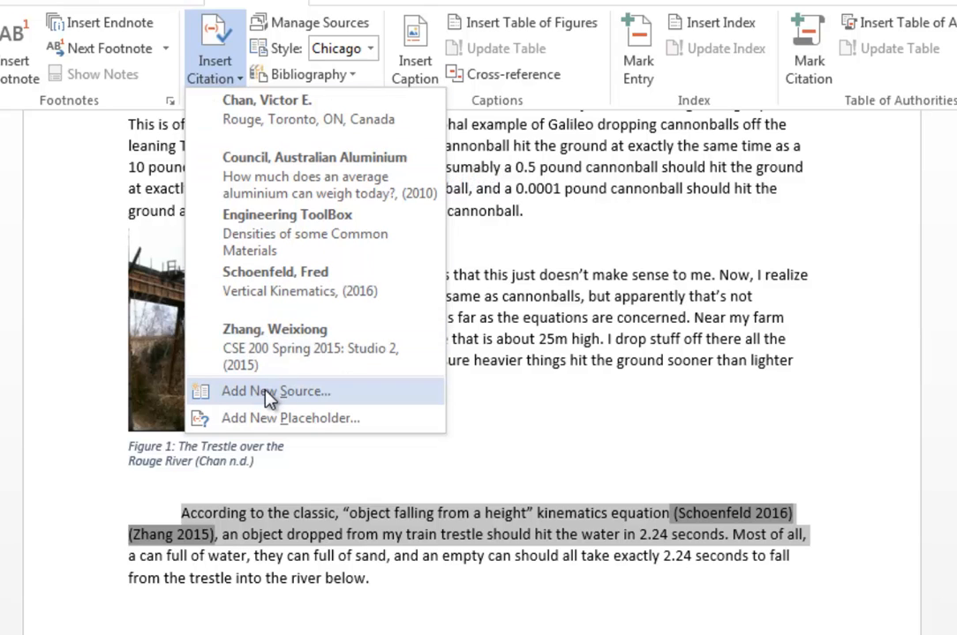
click(535, 351)
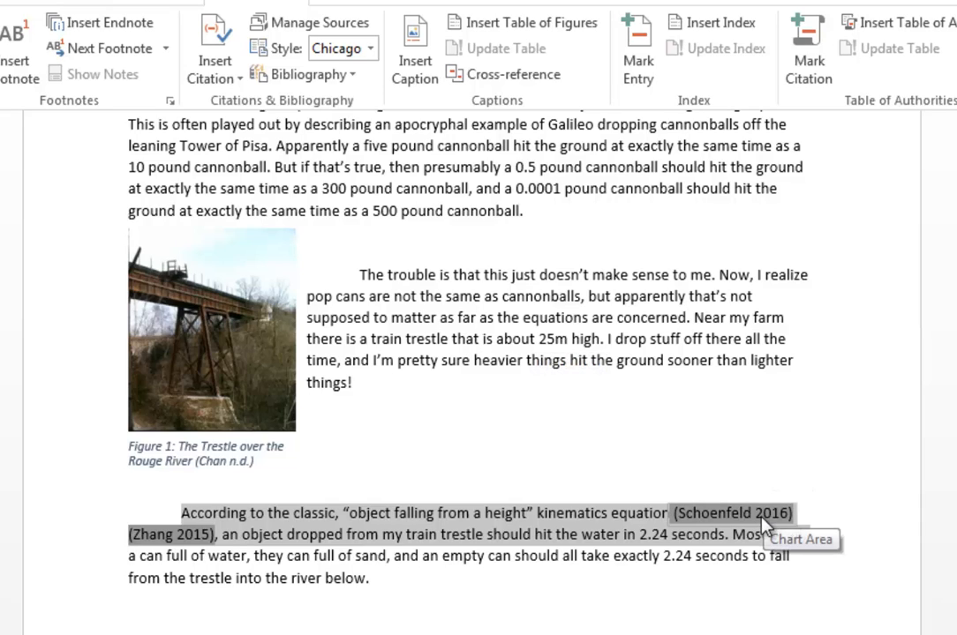
- Try the APA Sixth Edition citation style and return the document to Chicago Sixteenth Edition
click(369, 50)
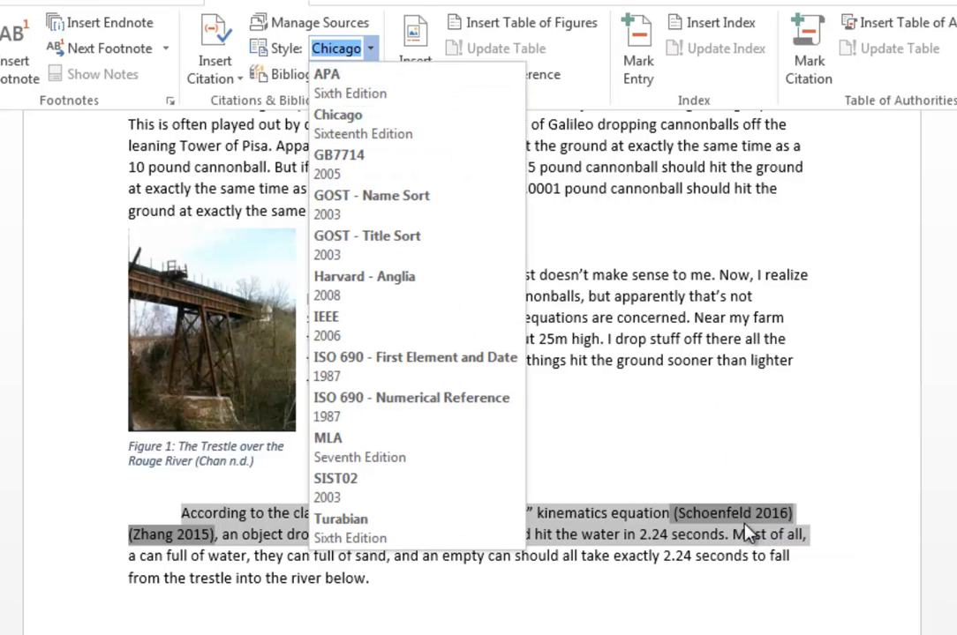
click(346, 81)
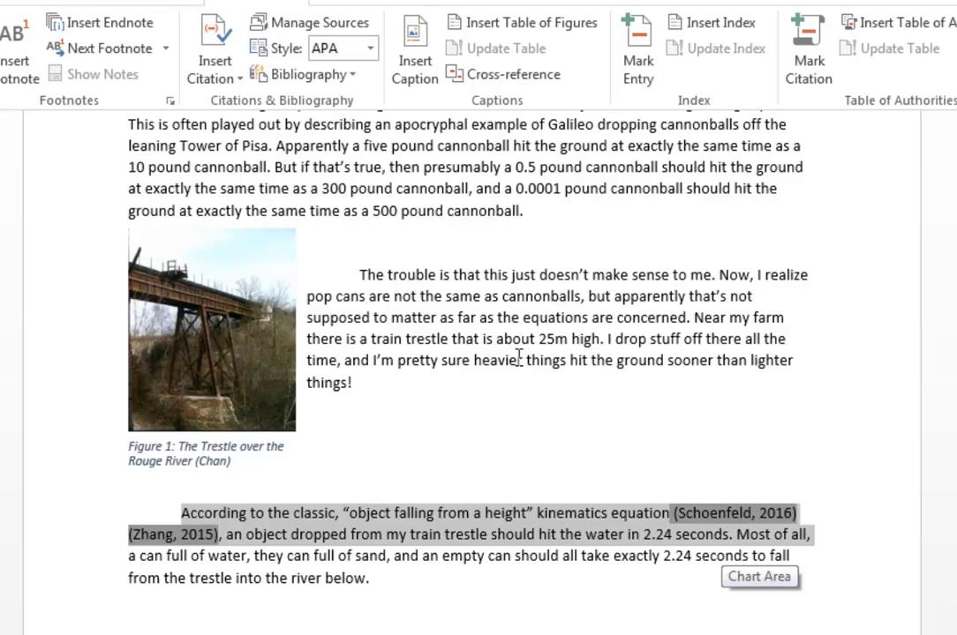
click(370, 52)
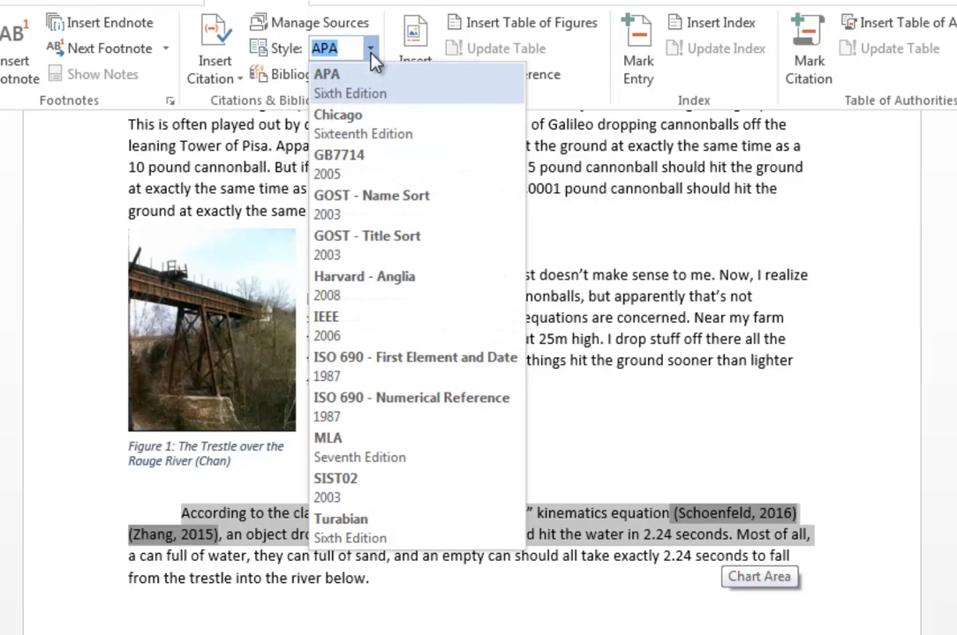
click(356, 128)
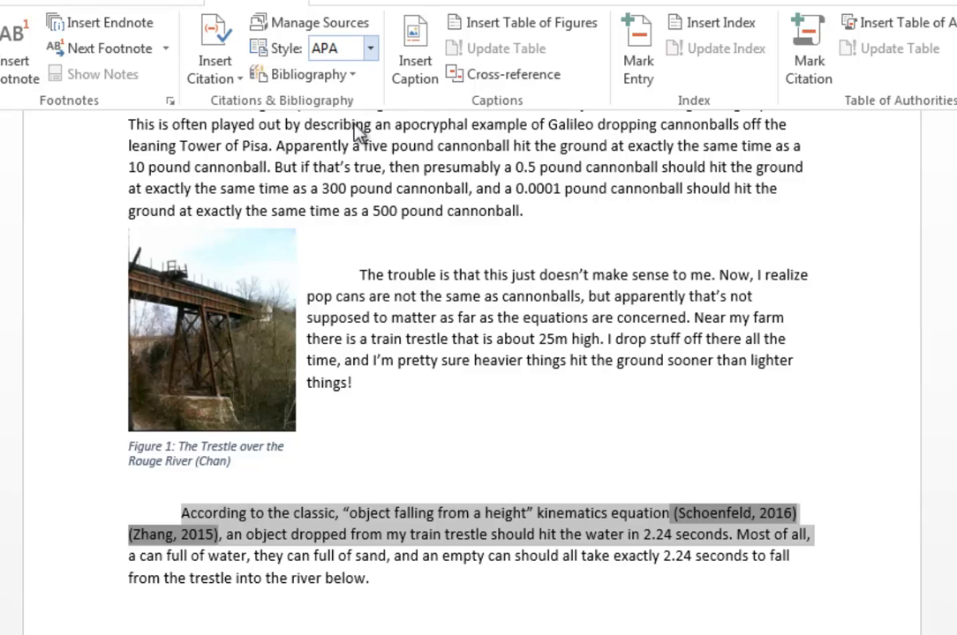
- Set the document's citation and bibliography style to IEEE 2006
click(371, 50)
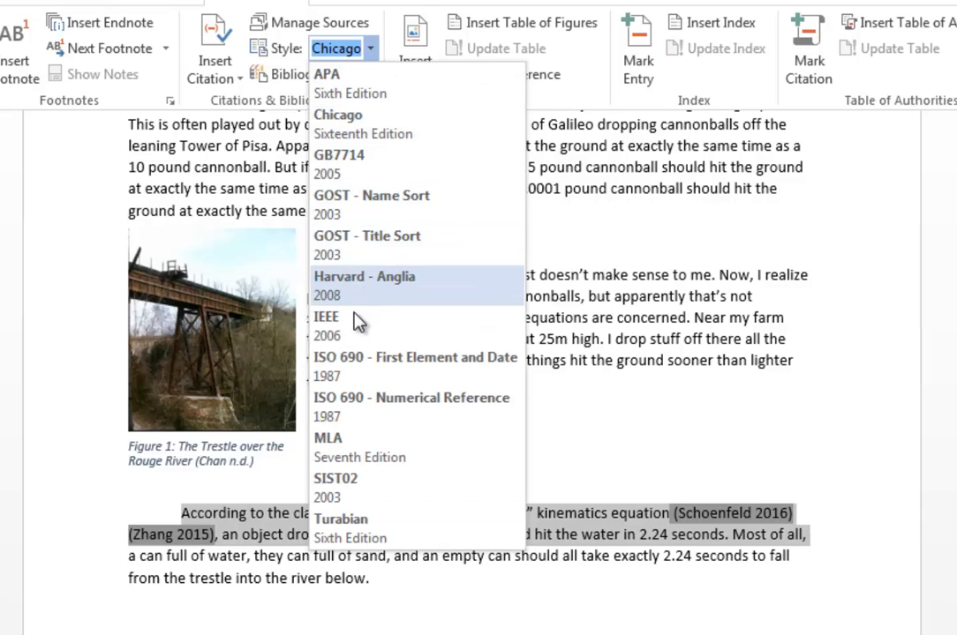
click(343, 322)
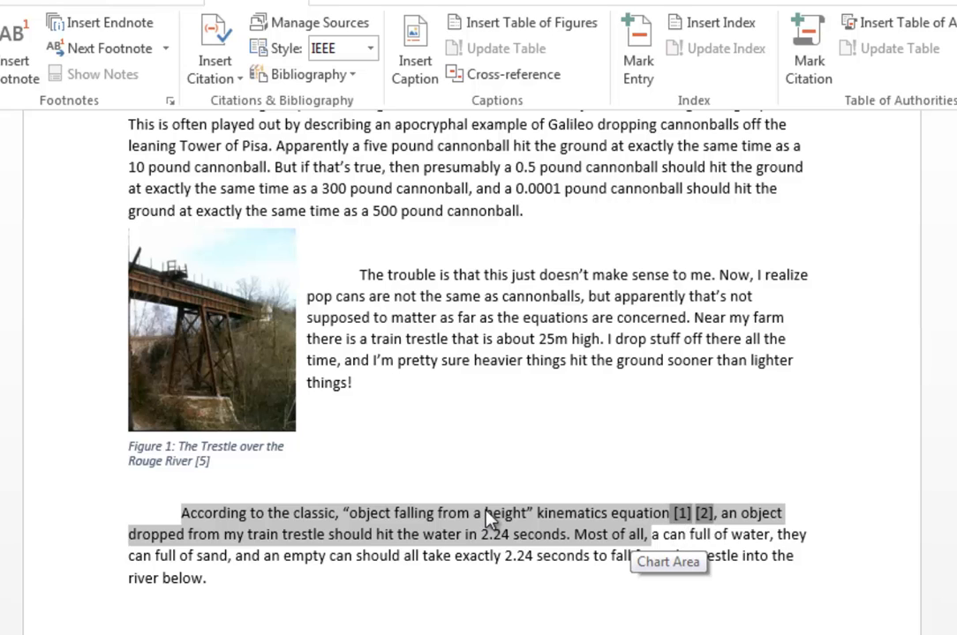
- Examine how the IEEE citations in the Introduction, the figure caption and the Table 1 note correspond to the bibliography entries
scroll(487, 512, down, 10)
scroll(503, 512, down, 15)
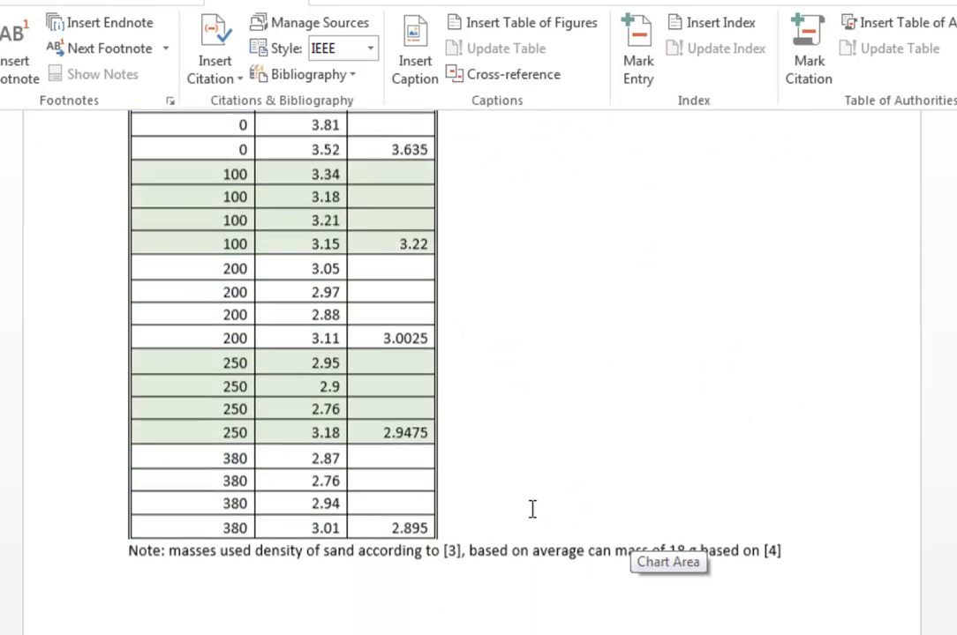
scroll(515, 495, down, 15)
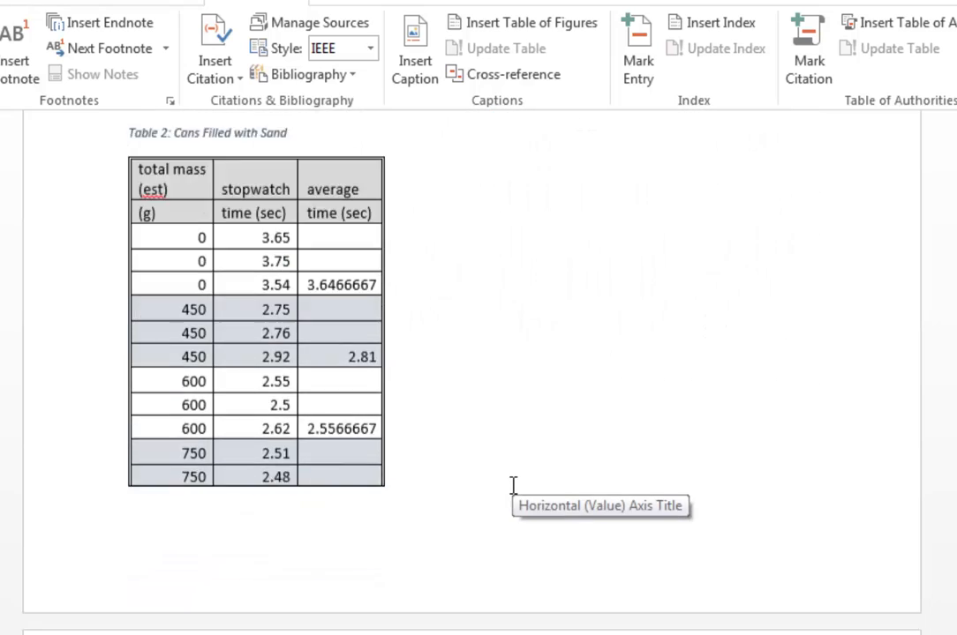
scroll(509, 484, down, 15)
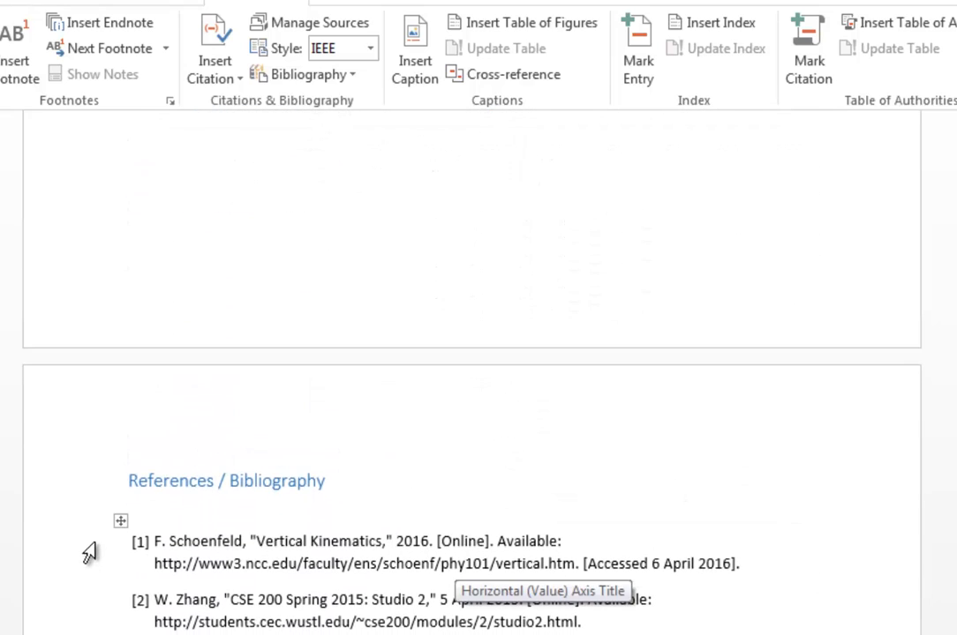
drag(91, 555, 90, 622)
click(92, 628)
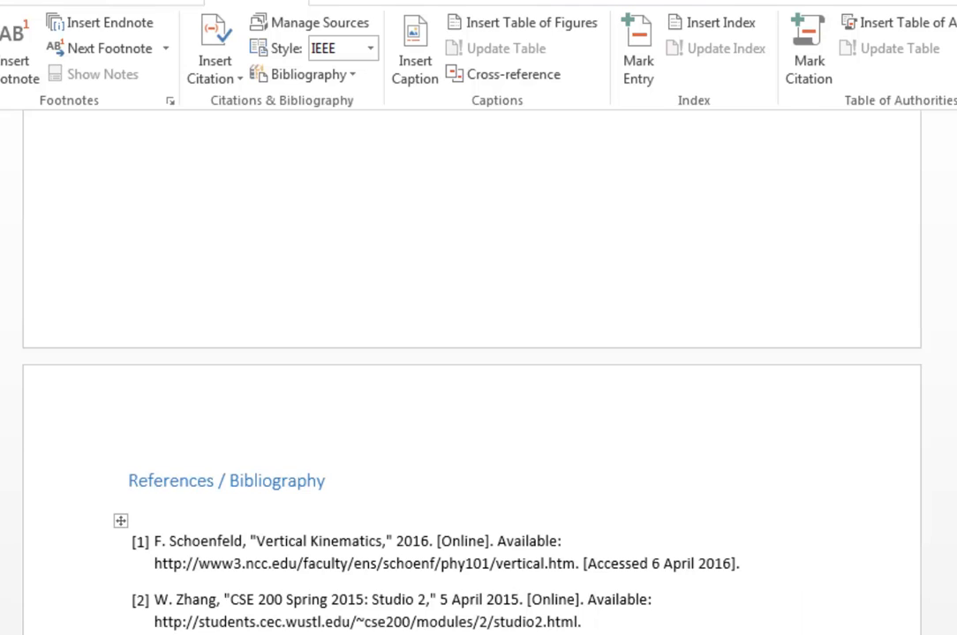
click(91, 623)
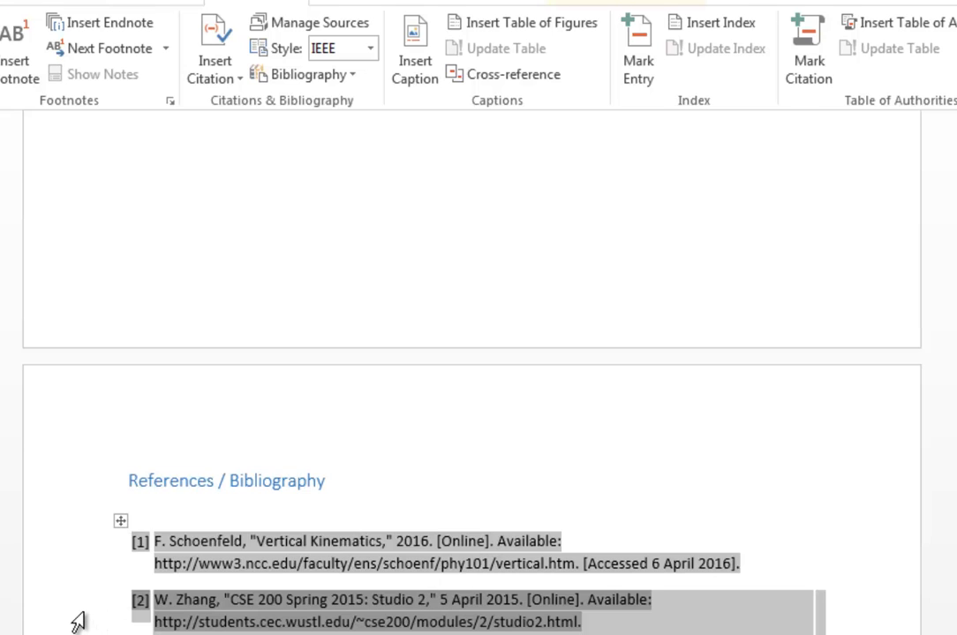
click(59, 569)
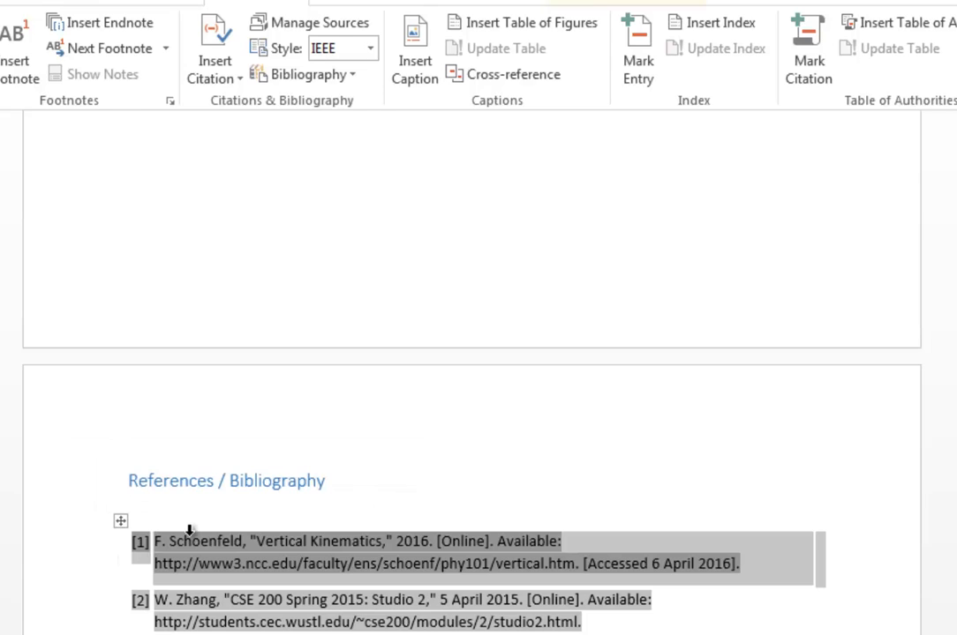
scroll(476, 371, up, 20)
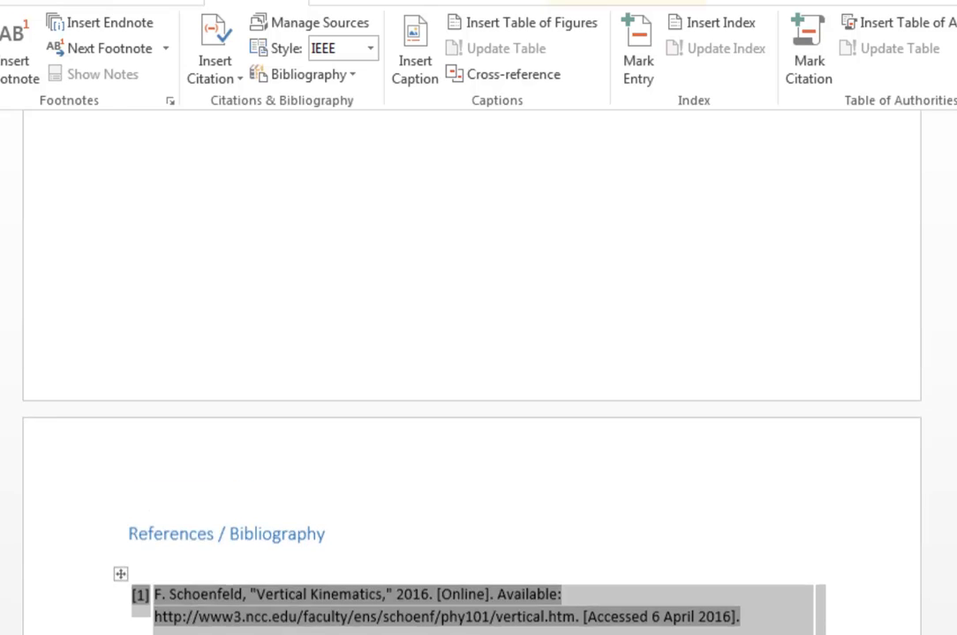
scroll(477, 371, up, 20)
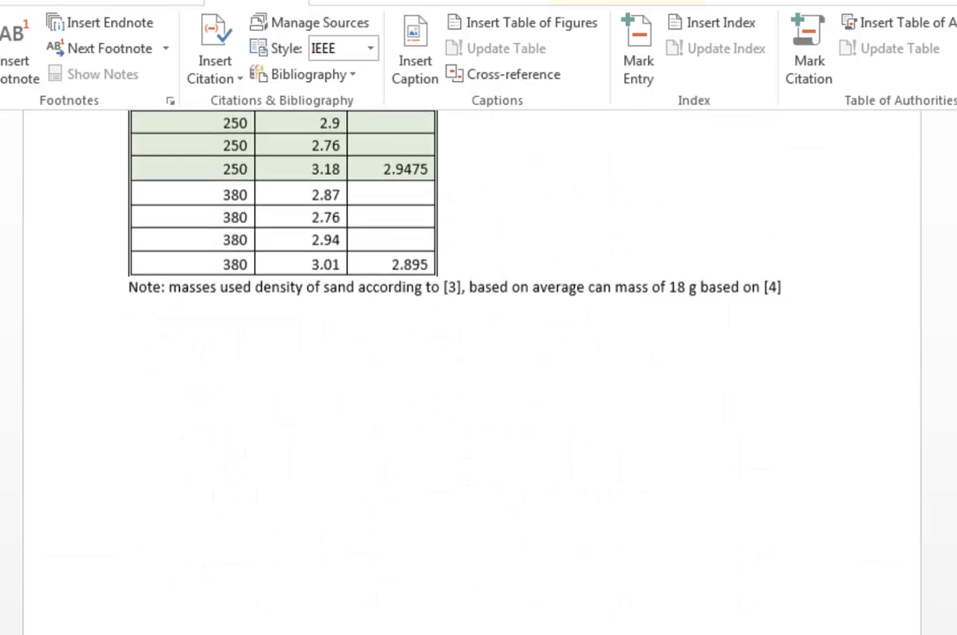
scroll(476, 371, up, 1)
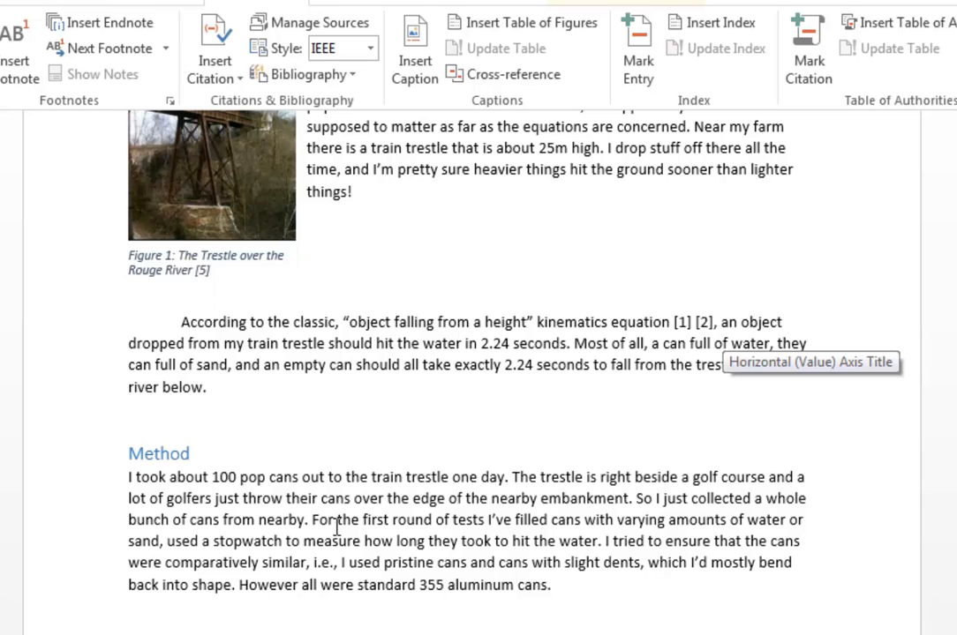
scroll(395, 524, down, 15)
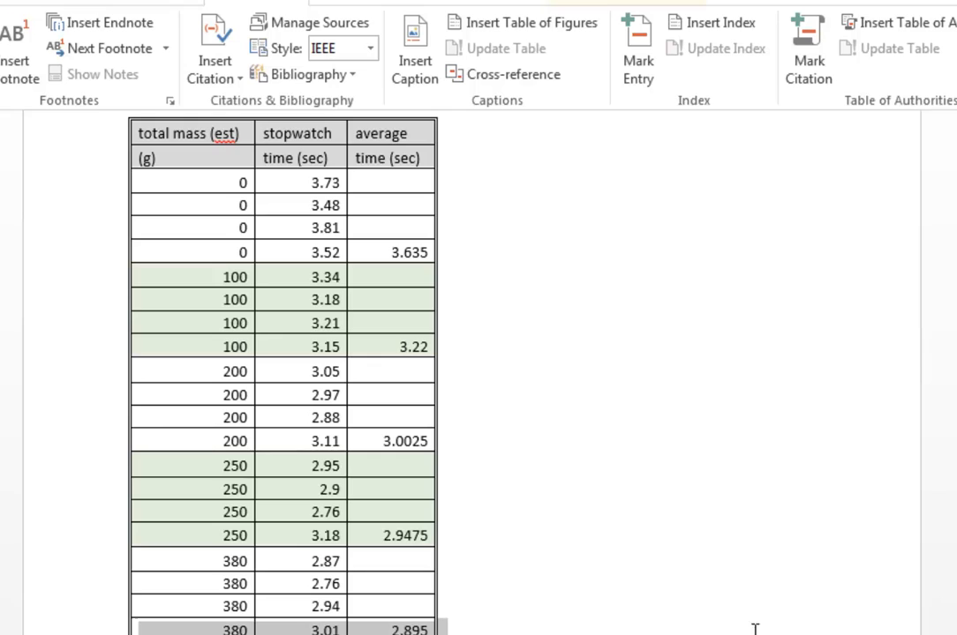
- Try the MLA Seventh Edition citation style, and set the document to ISO 690 - Numerical Reference 1987
click(372, 49)
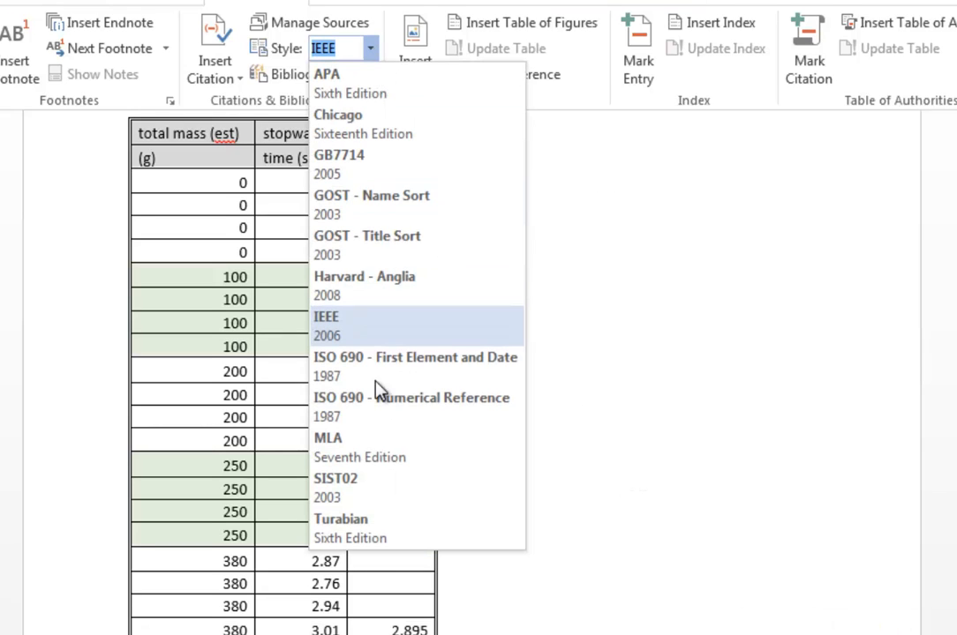
click(358, 446)
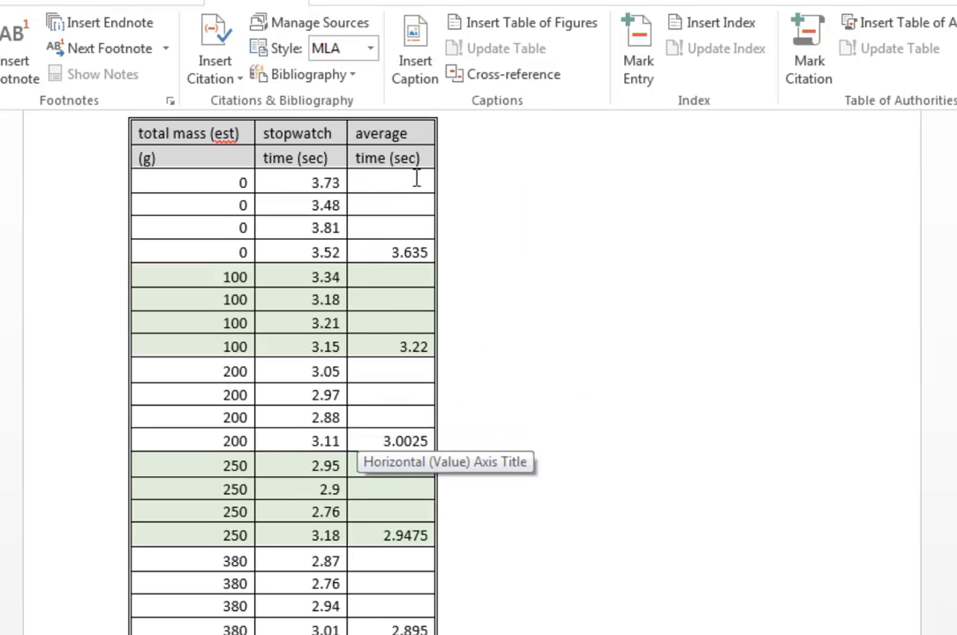
click(370, 48)
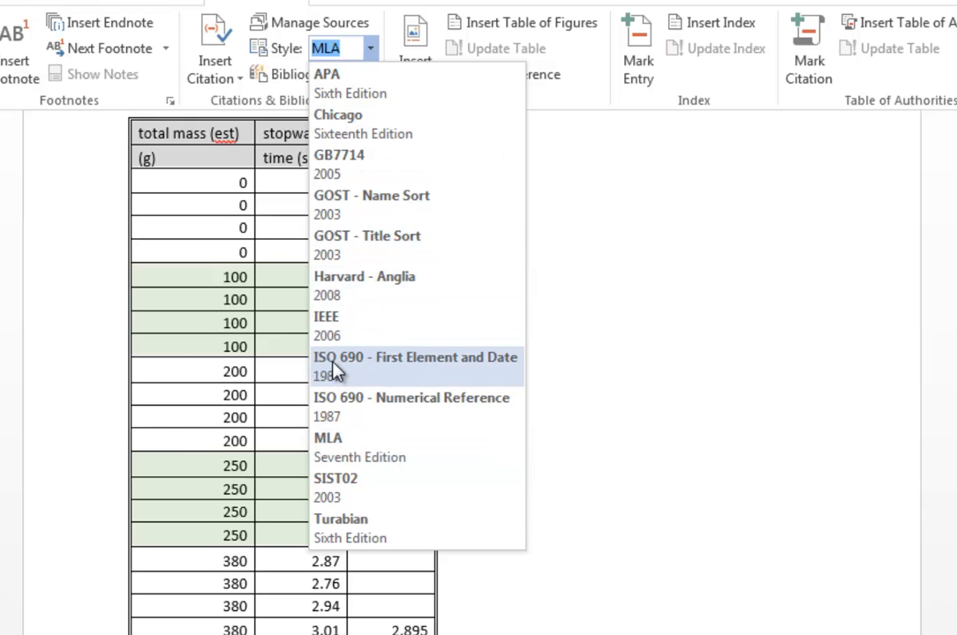
key(Escape)
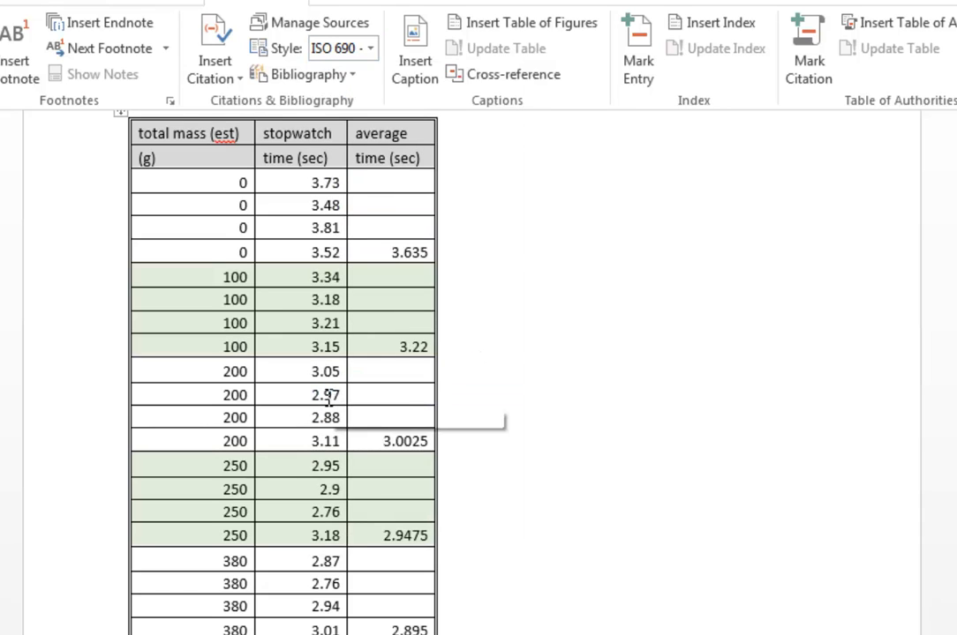
- Select the whole document and update all its fields, checking the captions and the References / Bibliography section
scroll(555, 432, up, 5)
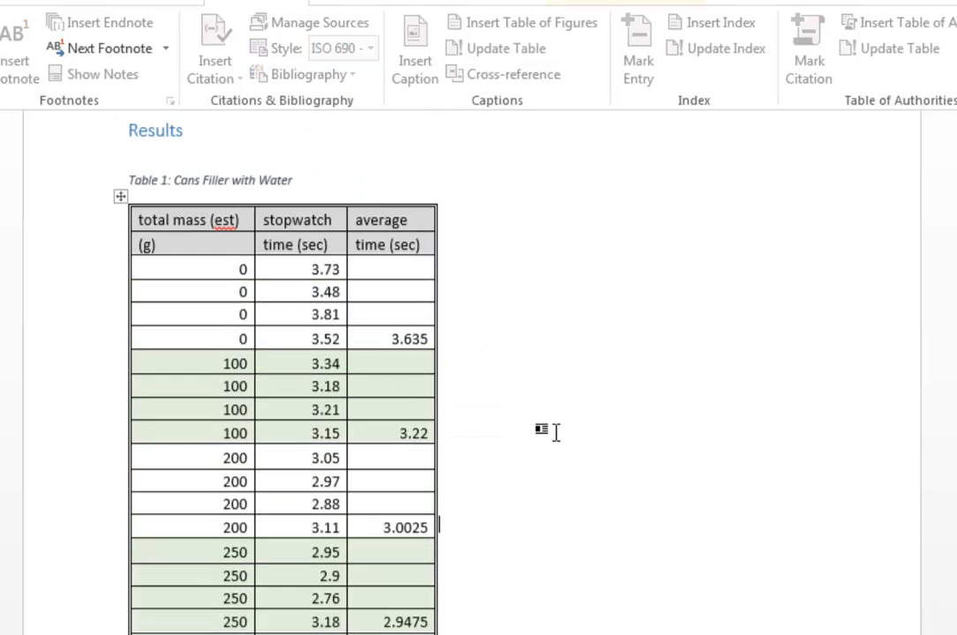
scroll(555, 432, down, 3)
scroll(555, 432, down, 15)
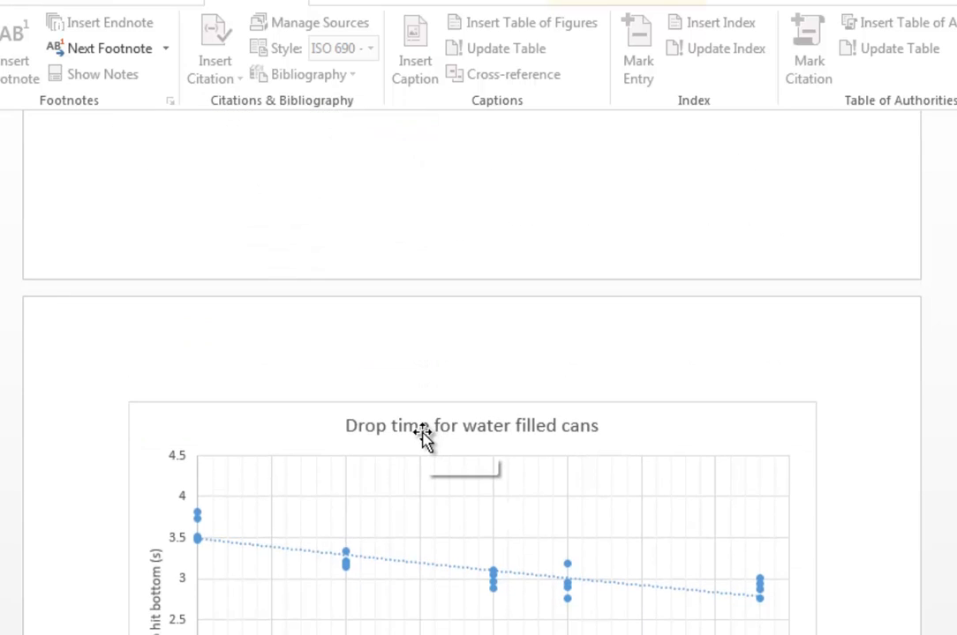
click(424, 439)
scroll(444, 475, down, 5)
scroll(443, 477, down, 6)
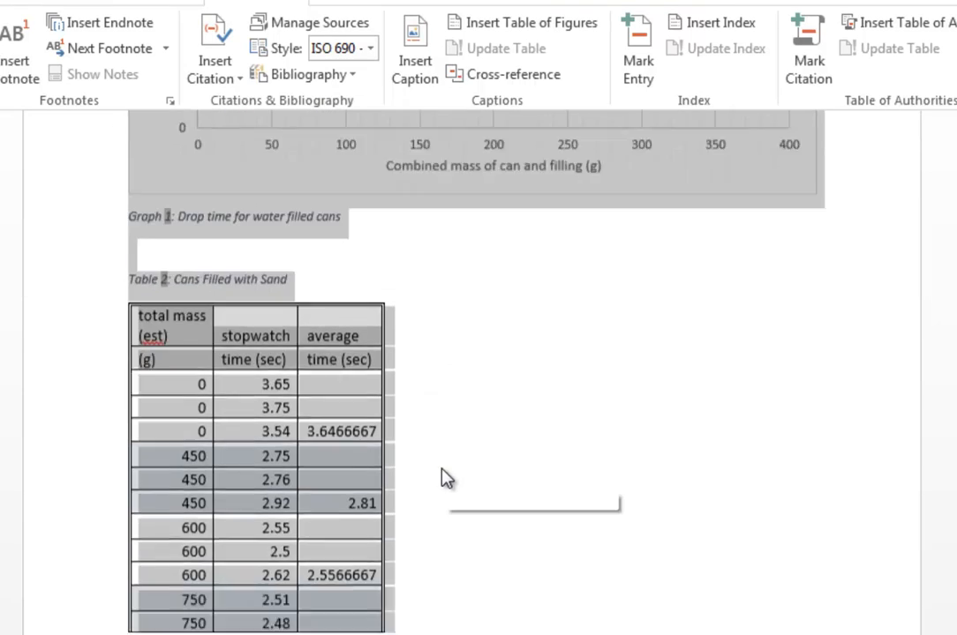
right_click(189, 175)
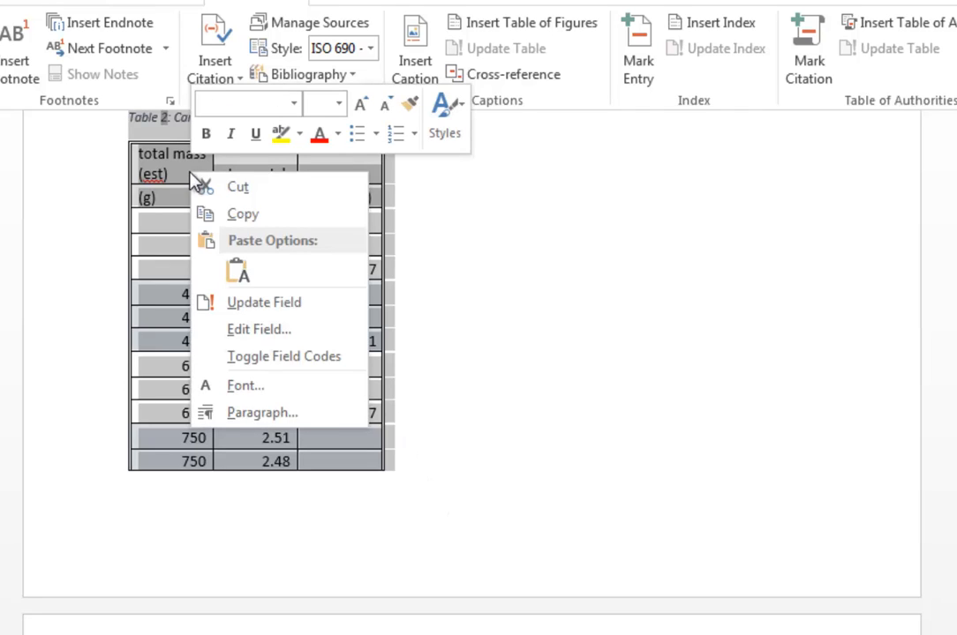
click(265, 304)
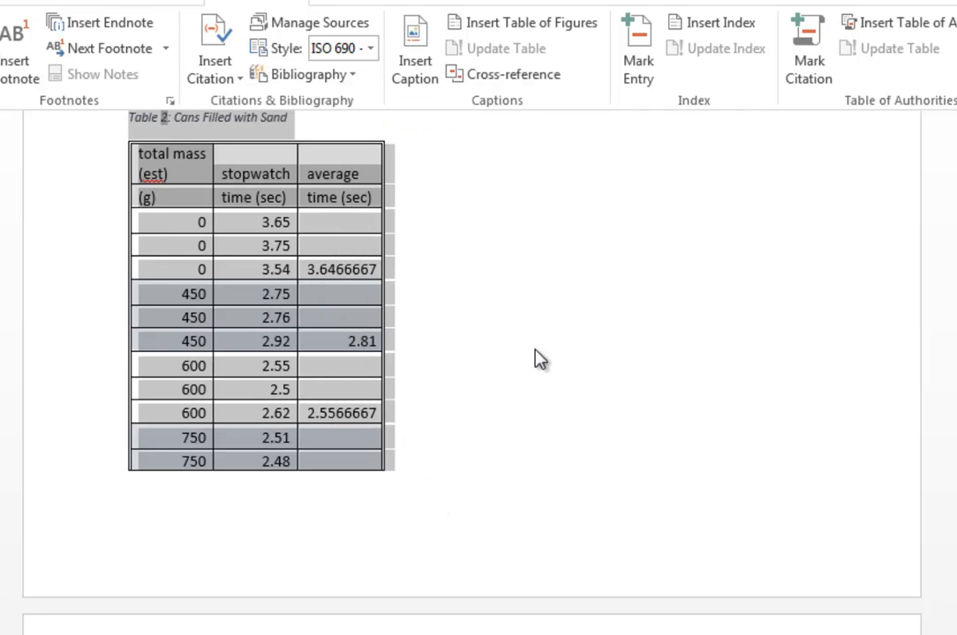
scroll(558, 408, down, 15)
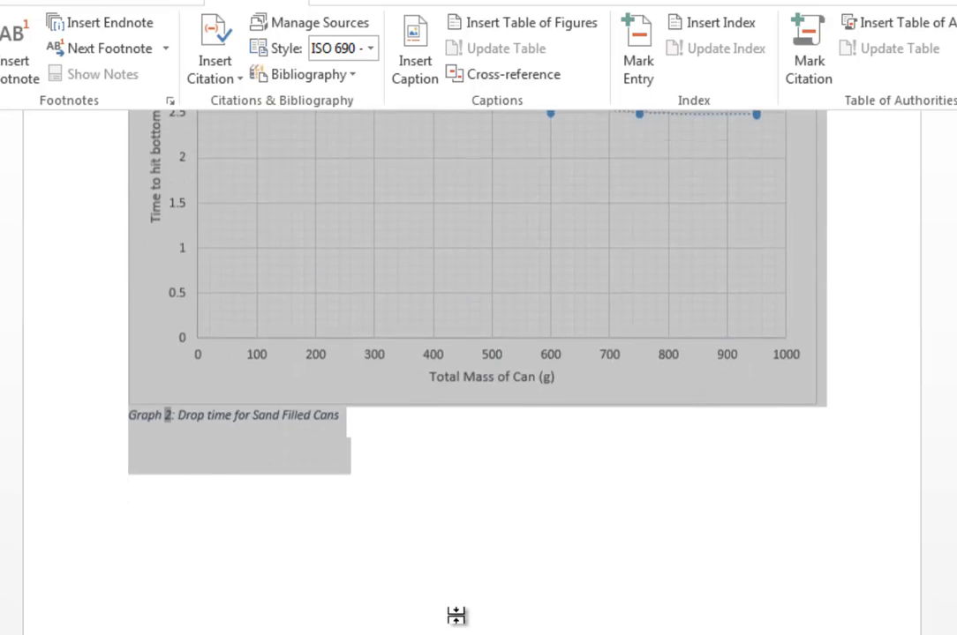
scroll(471, 373, down, 2)
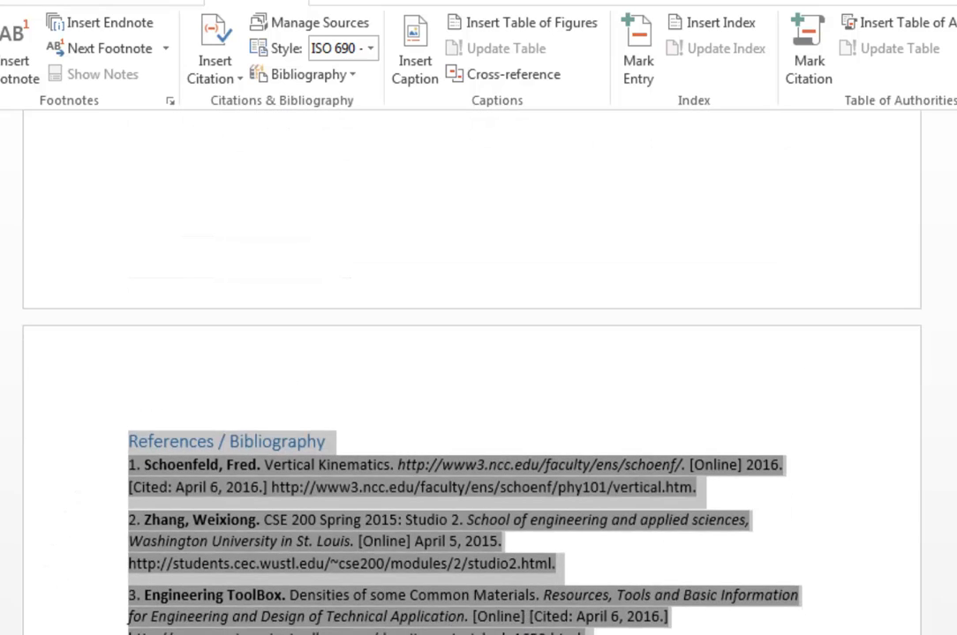
right_click(69, 632)
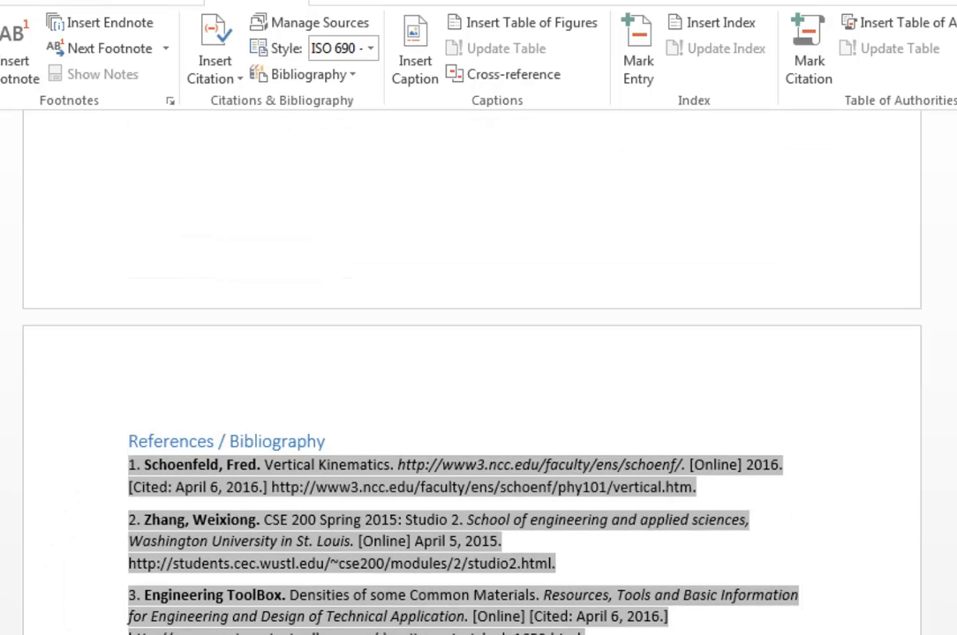
- Move the "Cans Filled with Sand" table with its caption to just below the Results heading, before the "Cans Filler with Water" table
scroll(624, 527, up, 15)
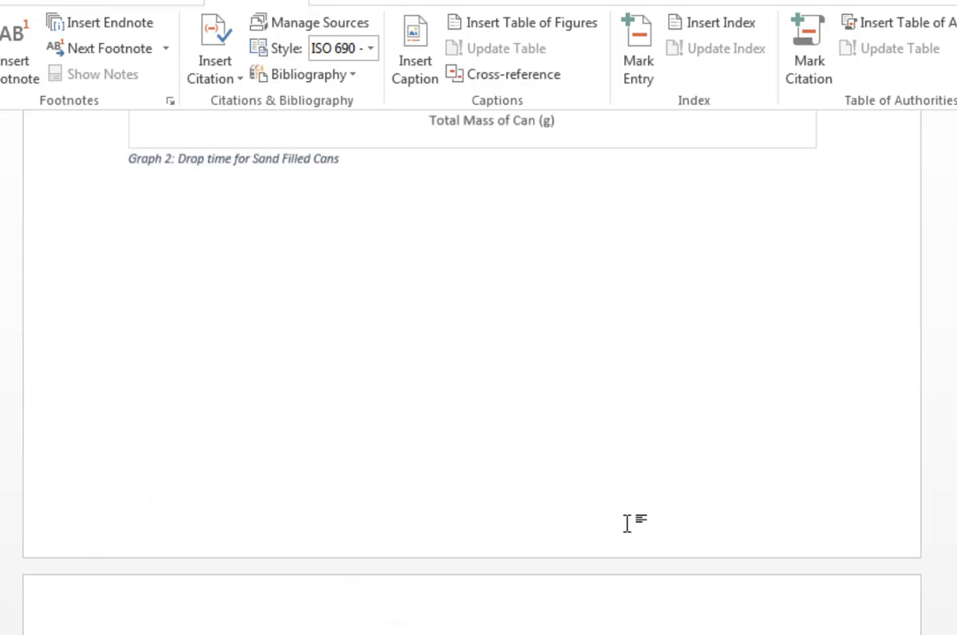
scroll(143, 484, up, 10)
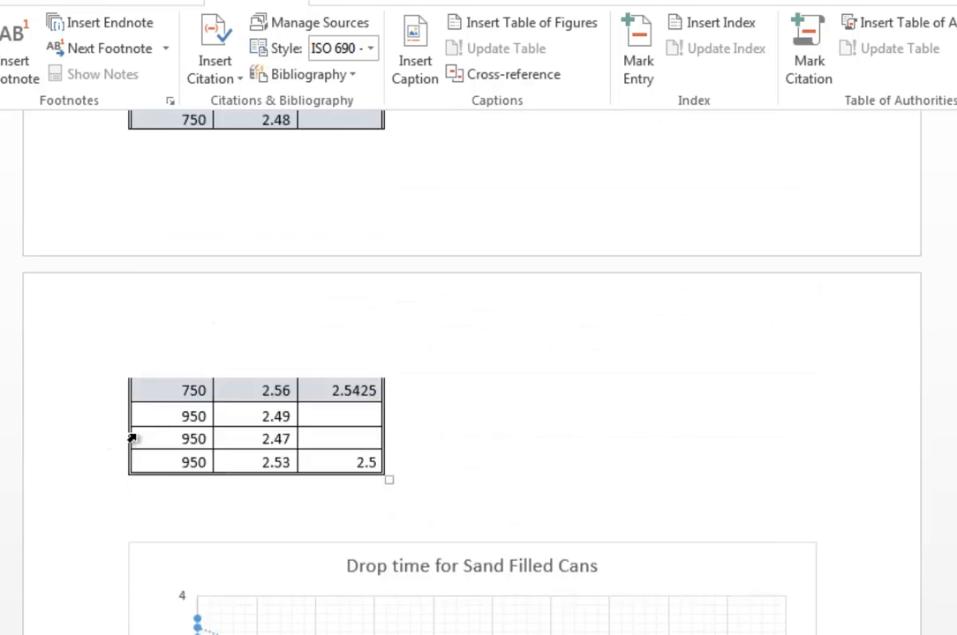
drag(75, 471, 75, 634)
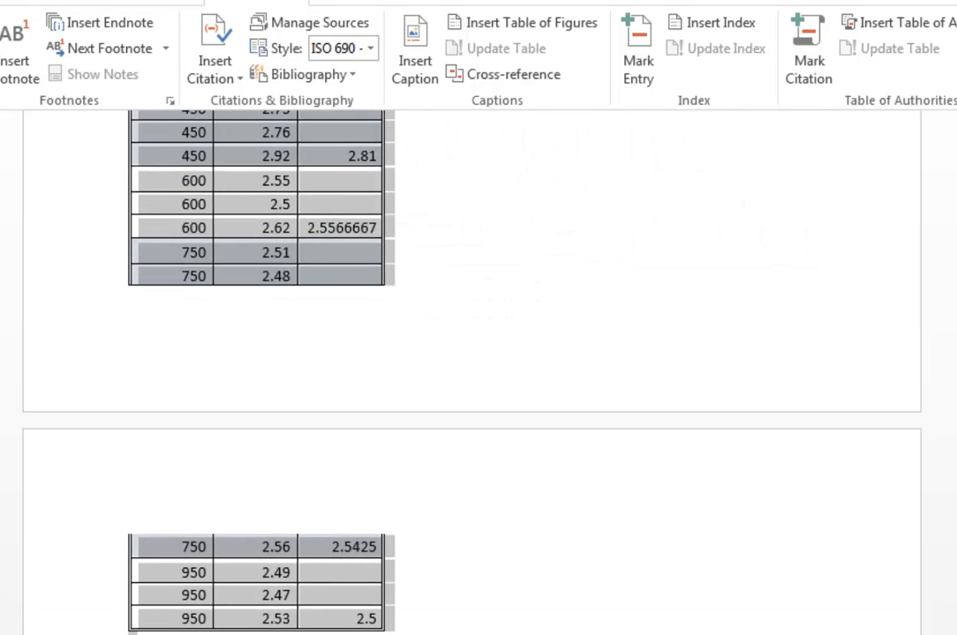
key(ctrl+x)
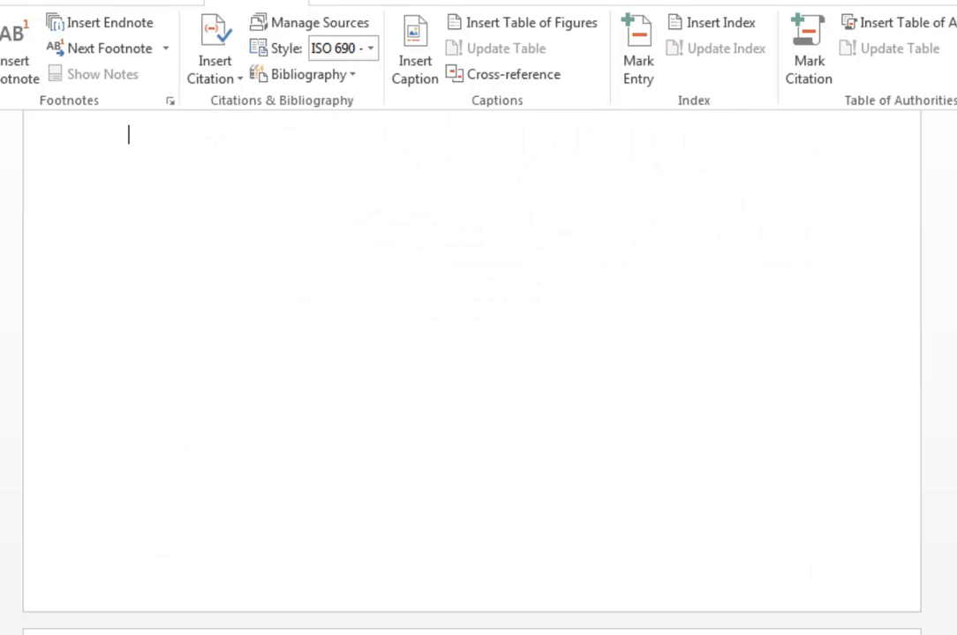
scroll(283, 397, up, 20)
scroll(177, 387, up, 3)
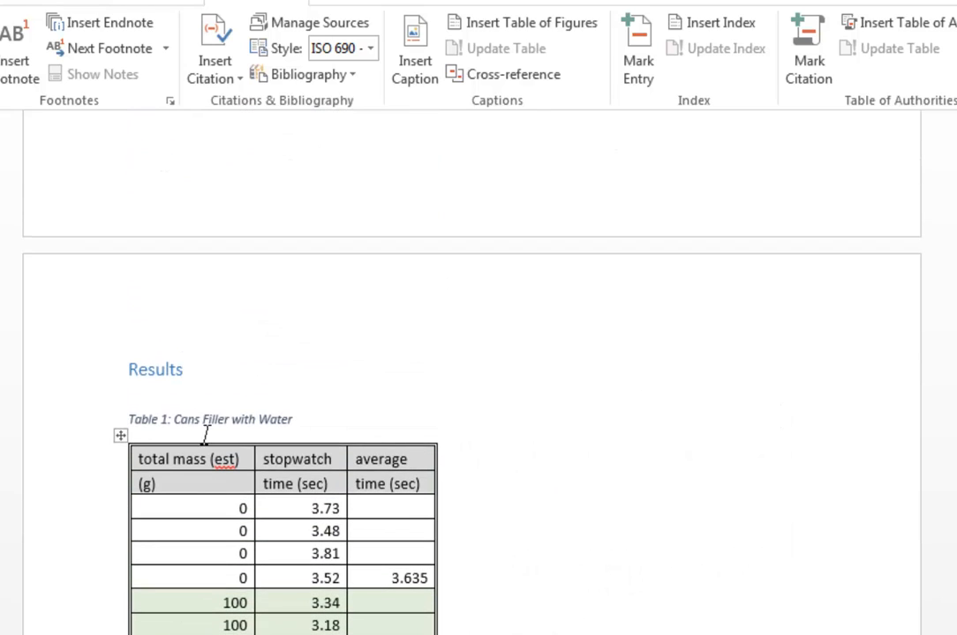
click(176, 389)
key(Return)
key(Return)
key(Return)
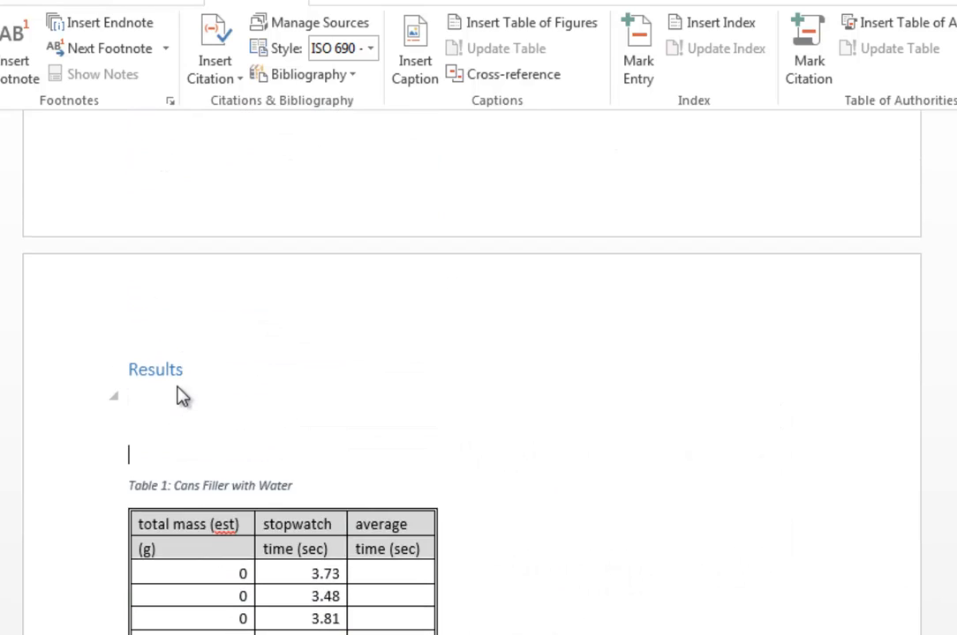
key(ctrl+v)
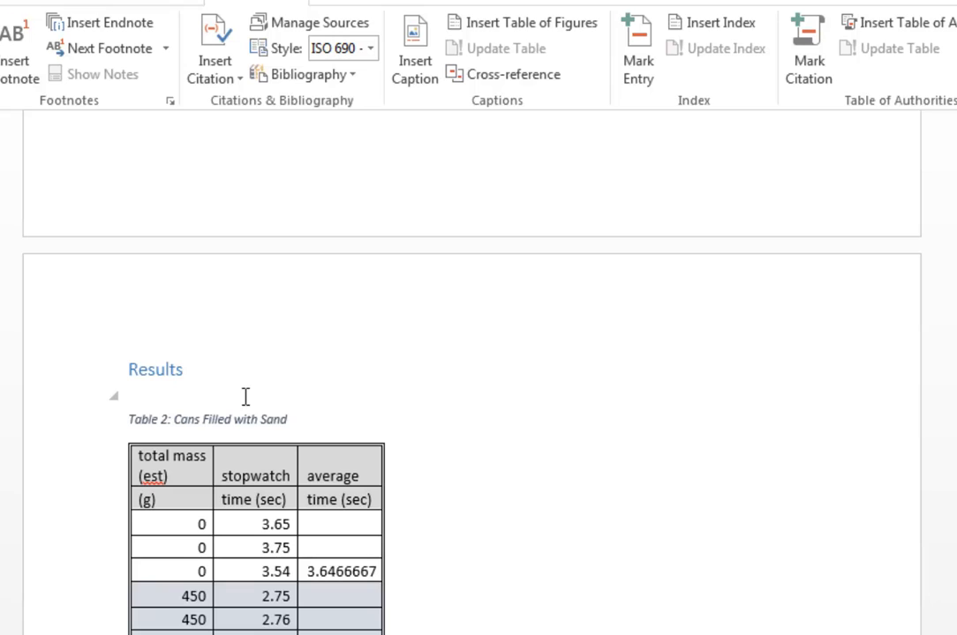
- Update all fields in the document to renumber the captions to match the new table order
key(ctrl+a)
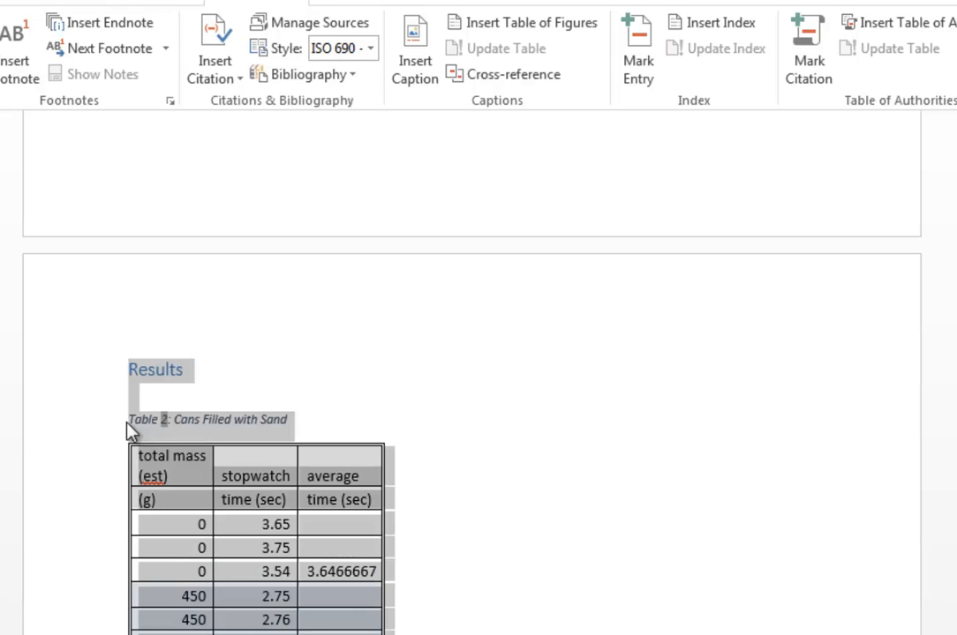
right_click(167, 431)
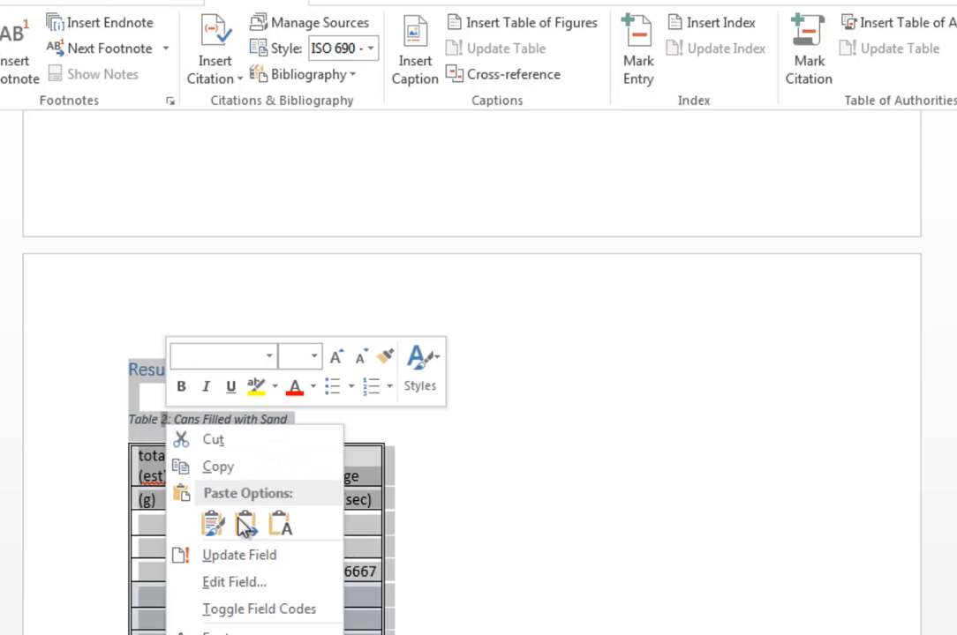
click(253, 562)
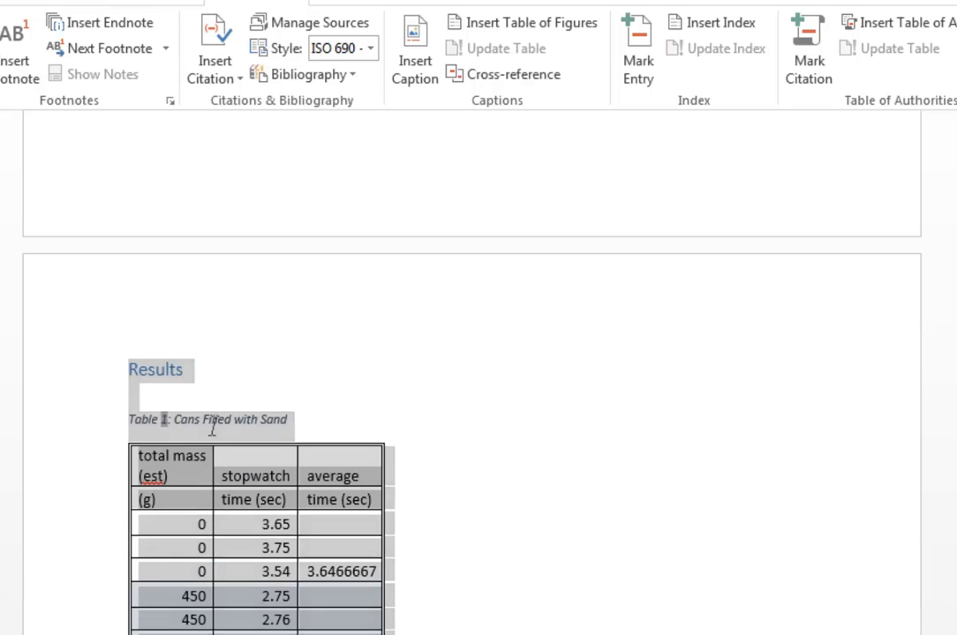
click(231, 429)
- After "See" at the end of the Method paragraph, insert a label-and-number cross-reference to the "Cans Filled with Sand" table, followed by a period
scroll(357, 499, up, 10)
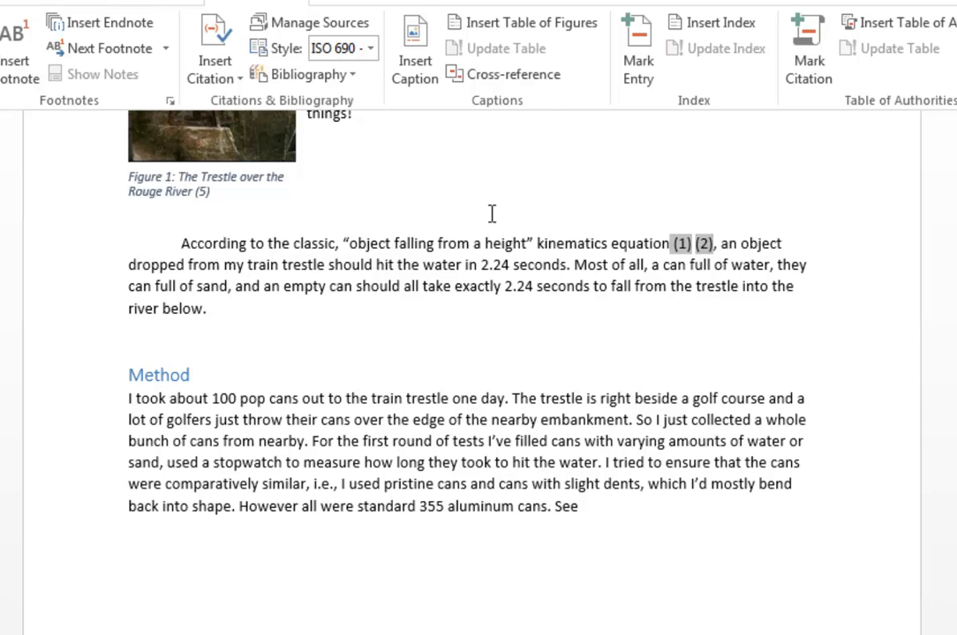
click(492, 80)
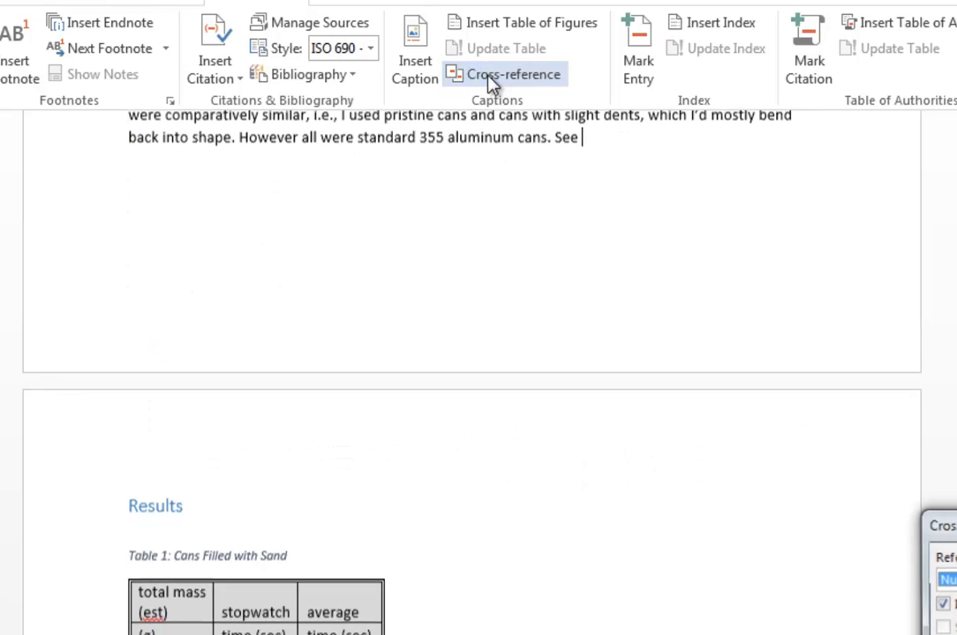
drag(951, 525, 573, 391)
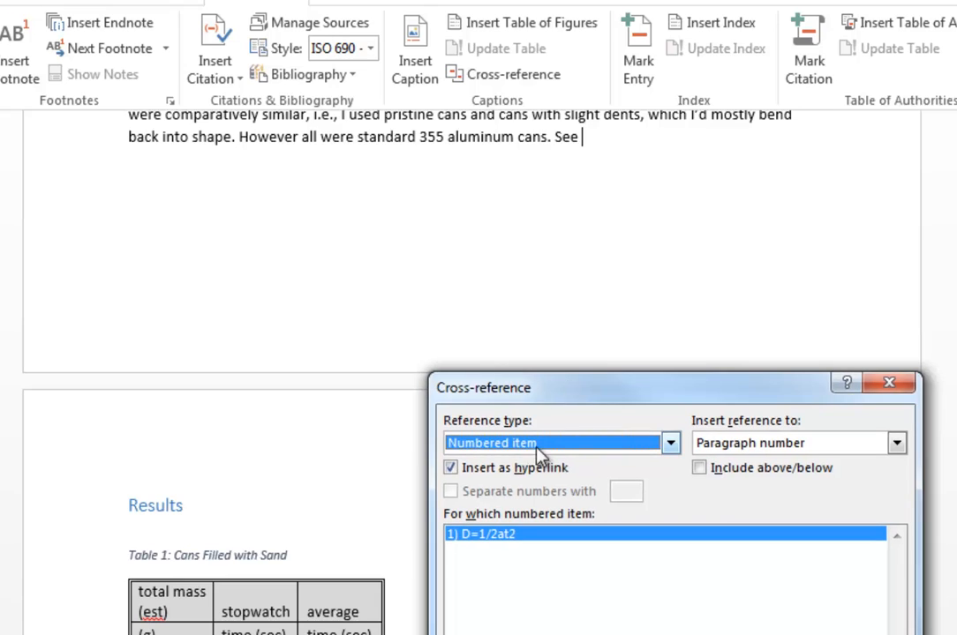
click(673, 445)
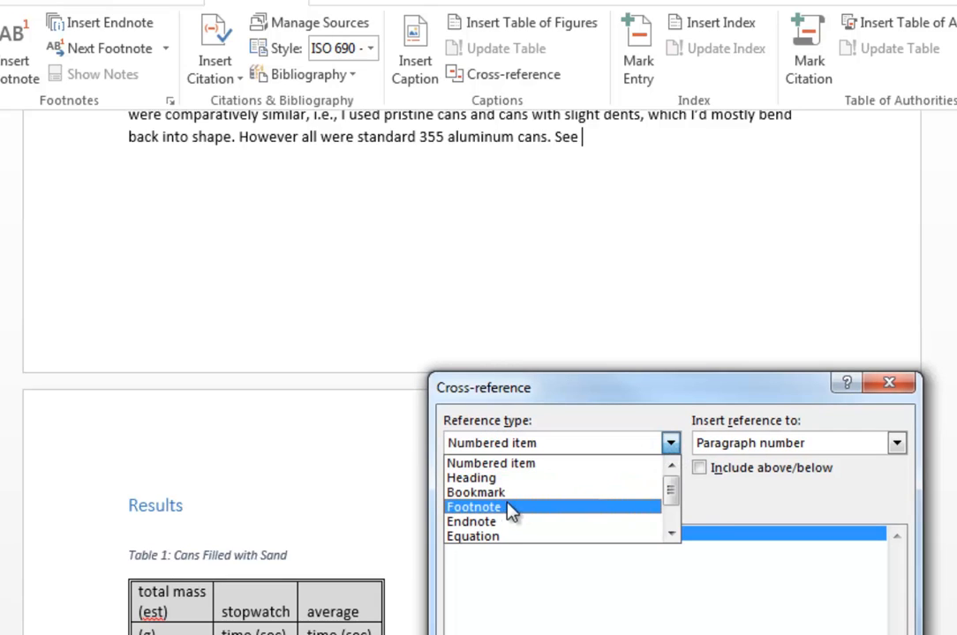
drag(674, 493, 674, 514)
click(532, 544)
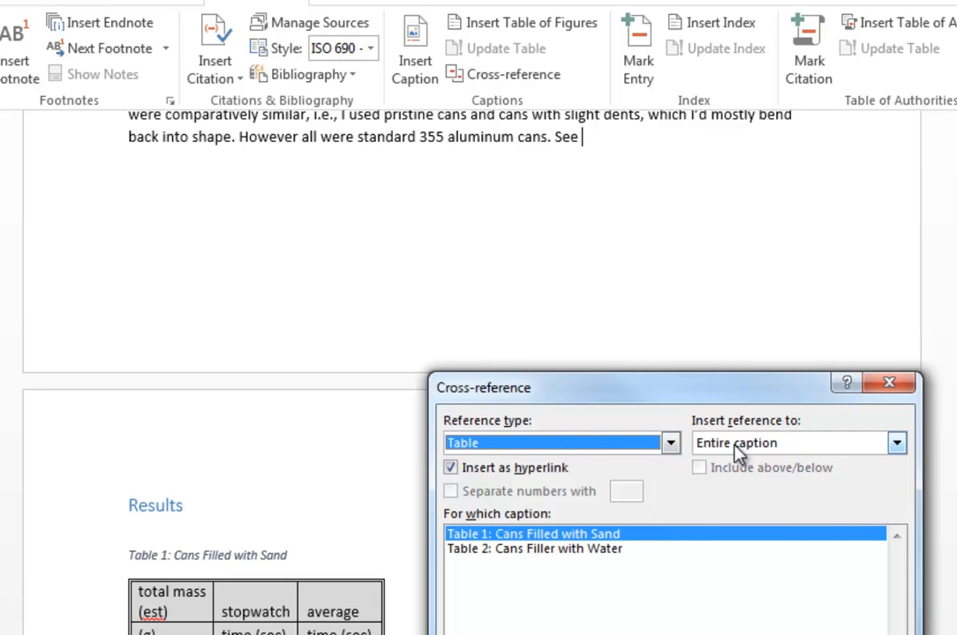
click(897, 447)
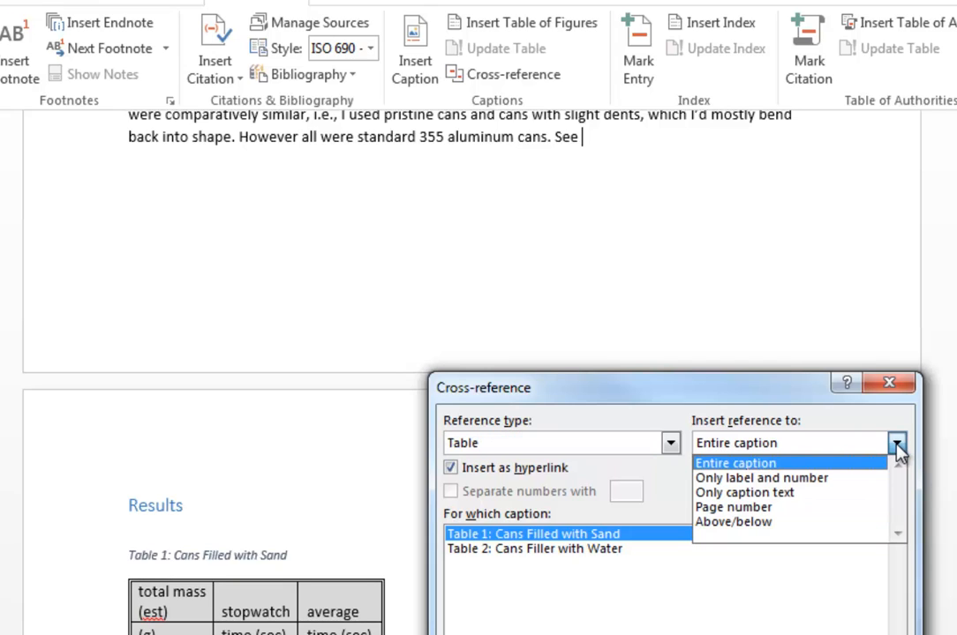
click(749, 478)
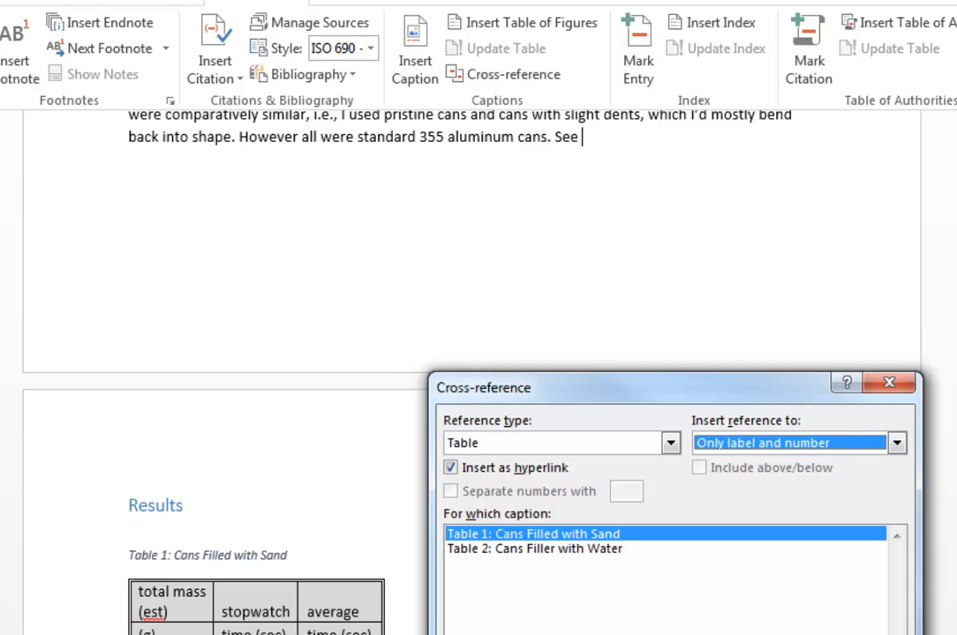
click(758, 634)
click(869, 634)
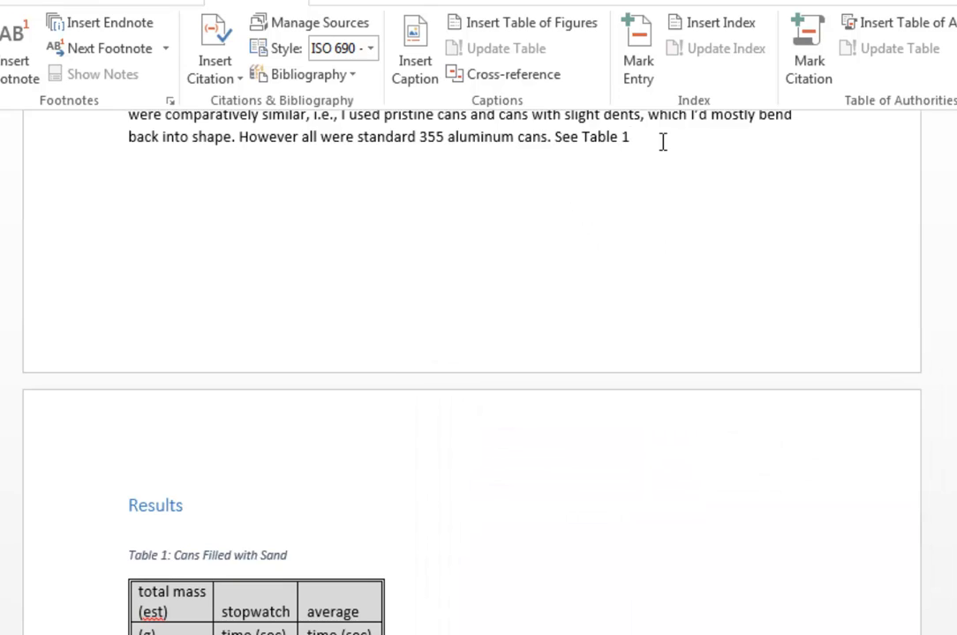
text(.)
- Move the "Cans Filled with Sand" table and its caption back below the Graph 1 caption
scroll(485, 307, down, 3)
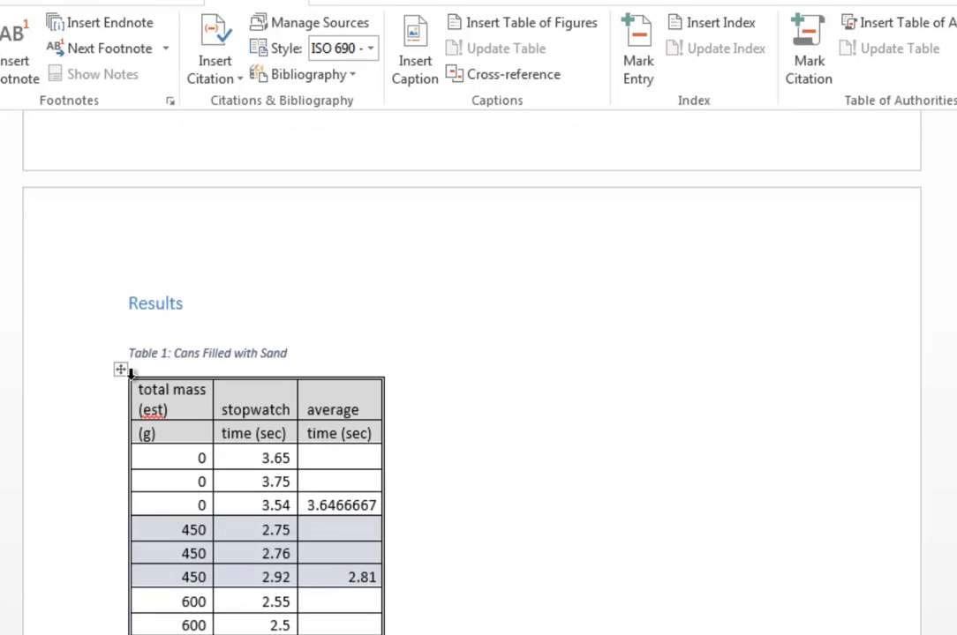
drag(82, 363, 82, 634)
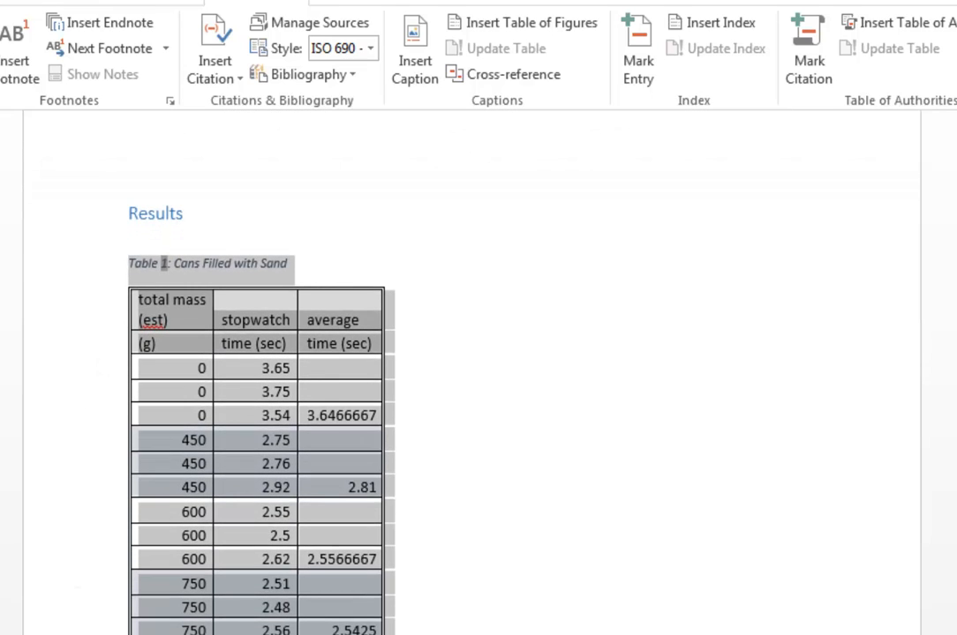
scroll(472, 371, down, 20)
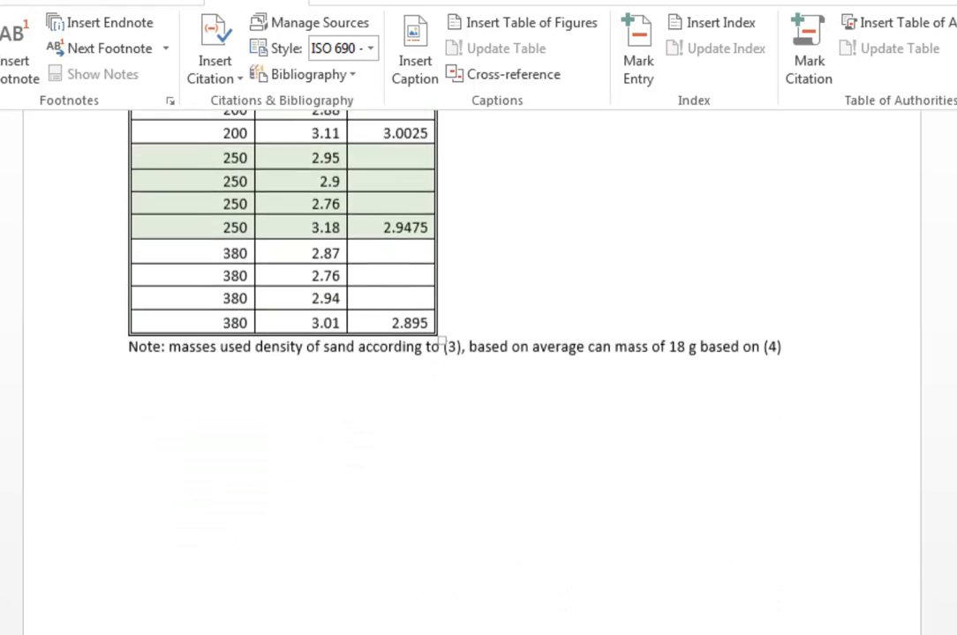
click(130, 594)
key(ctrl+v)
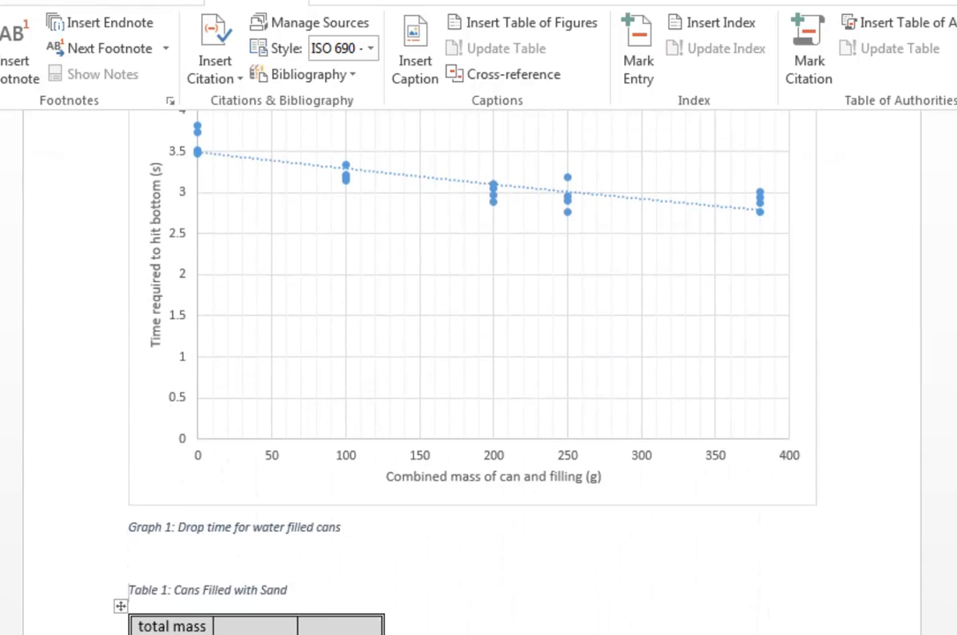
- Update all fields in the document again and check the table captions and the cross-reference ending the Method paragraph
scroll(231, 494, up, 3)
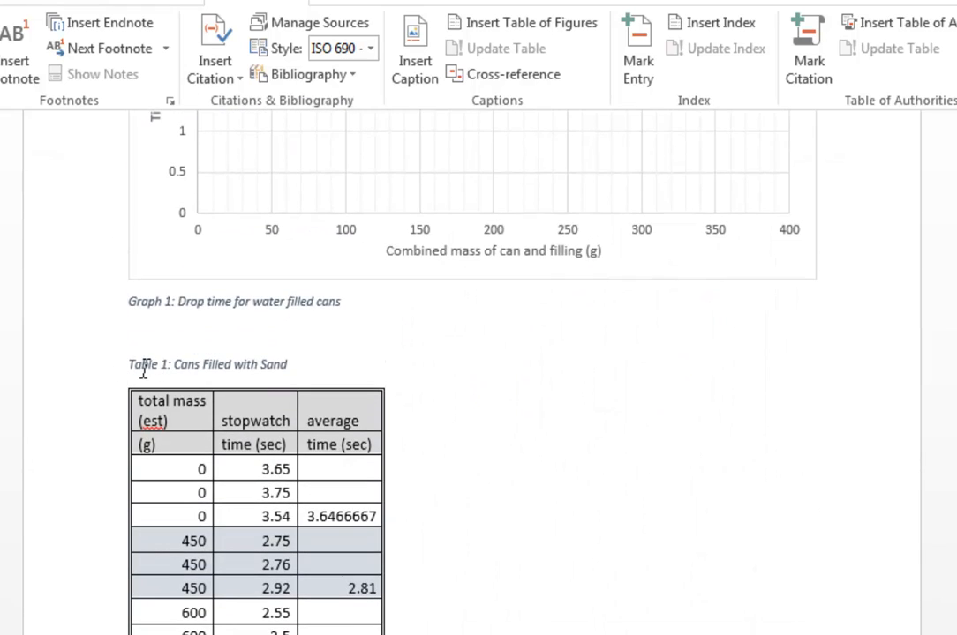
key(ctrl+a)
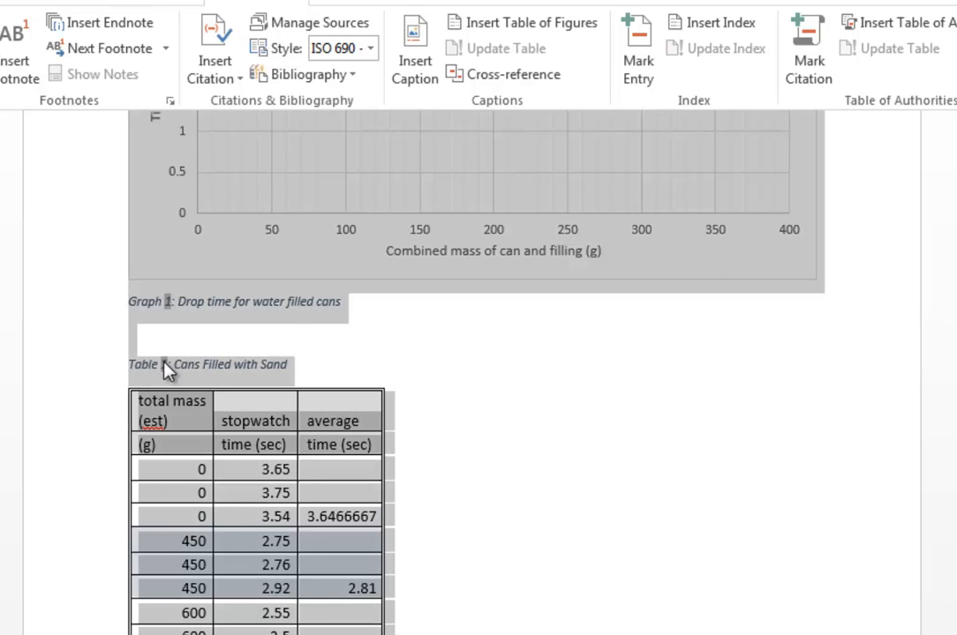
right_click(168, 369)
click(207, 494)
click(192, 376)
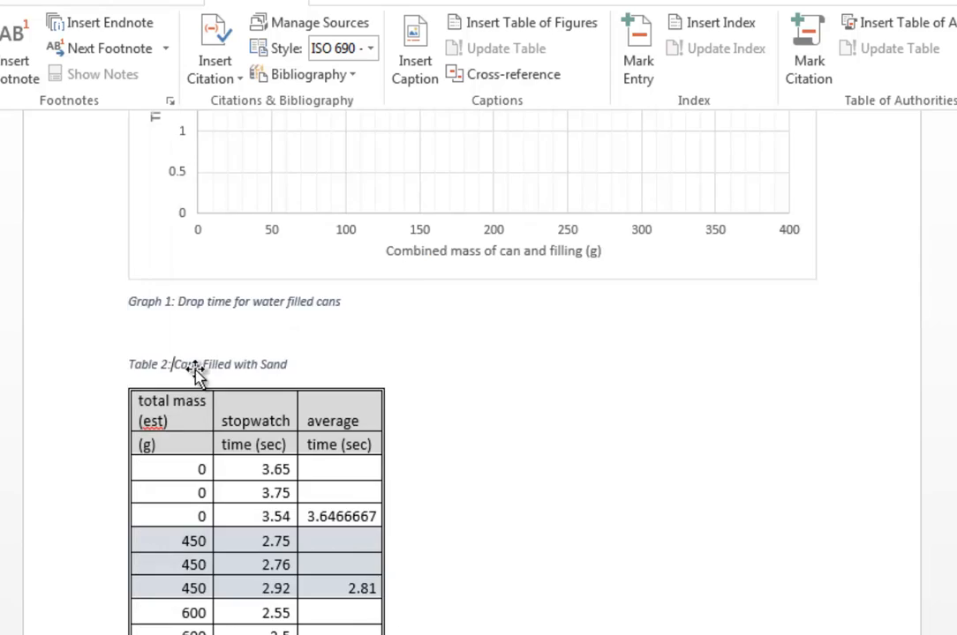
scroll(199, 376, down, 10)
scroll(577, 459, up, 12)
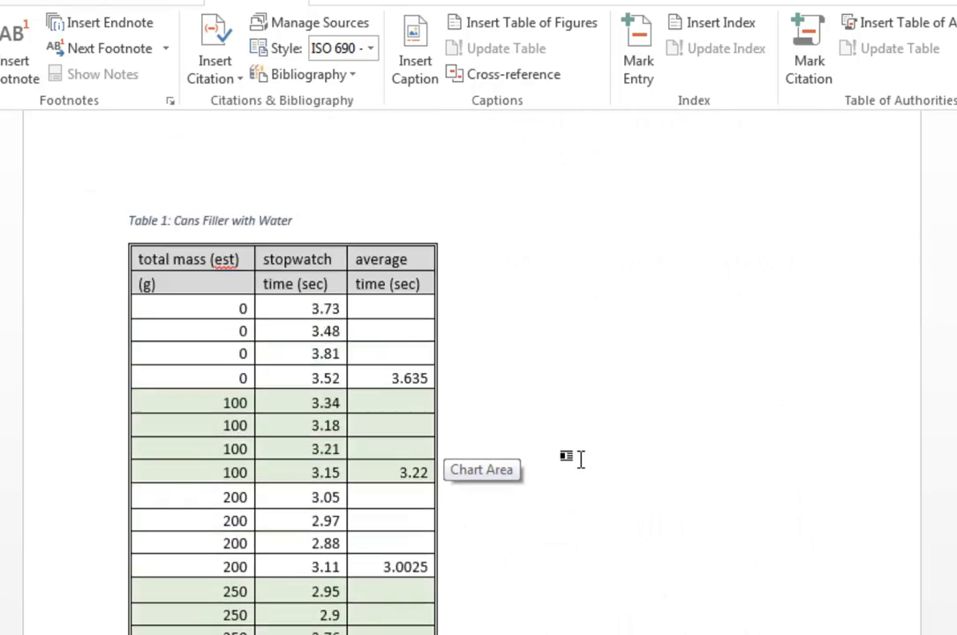
click(649, 331)
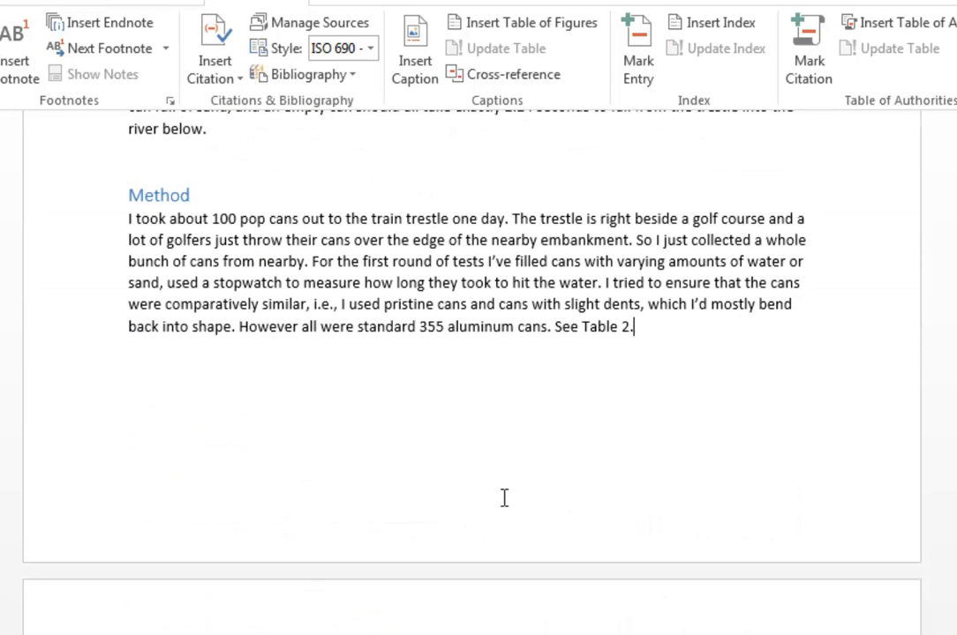